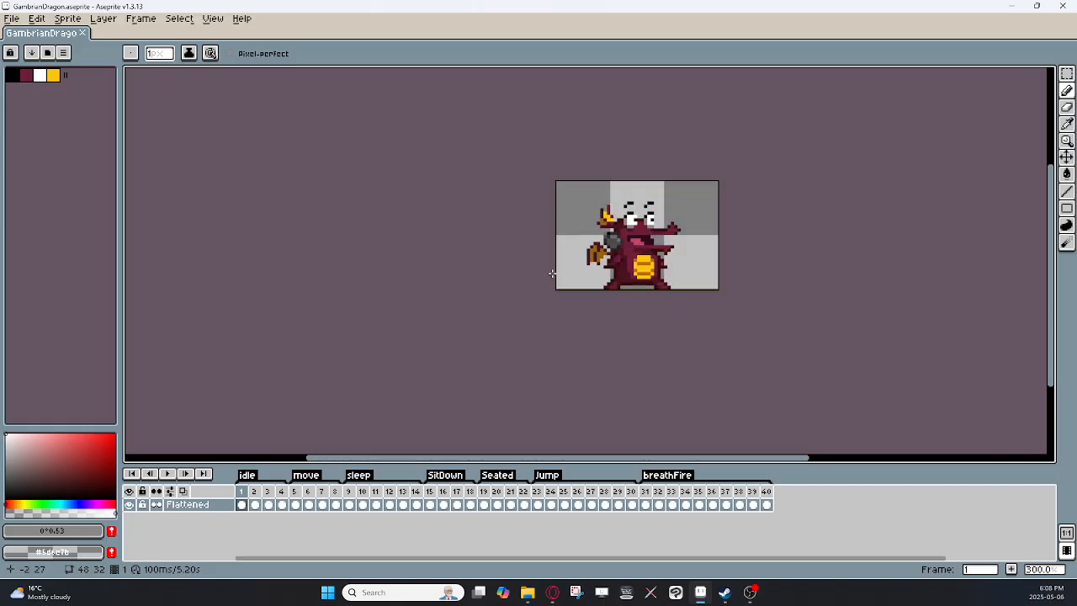
- Play back the idle, move, sleep, SitDown and Seated animations of the dragon sprite
drag(511, 270, 409, 313)
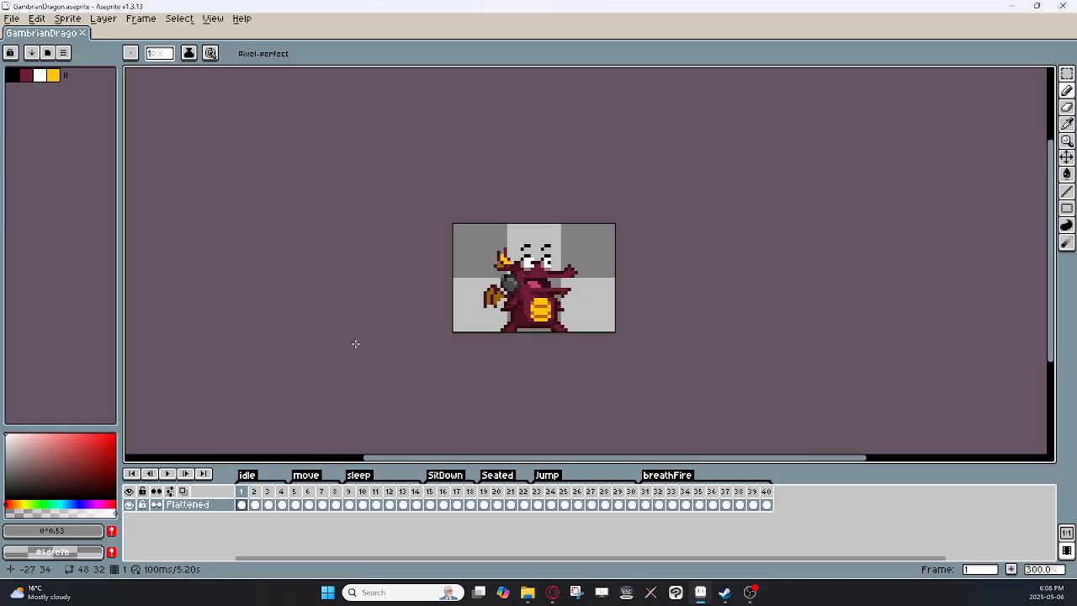
click(168, 474)
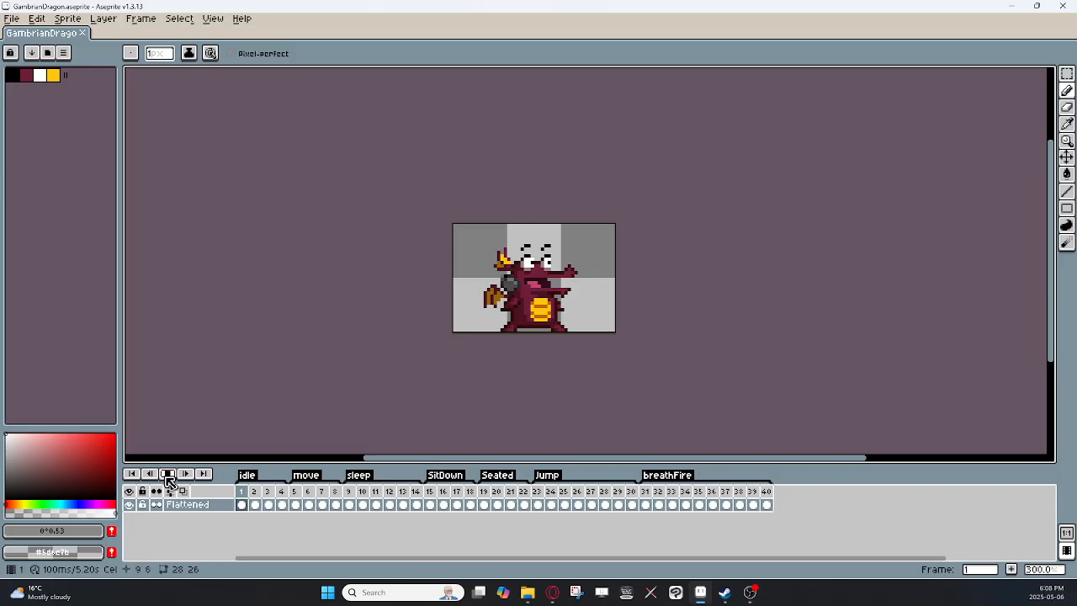
click(298, 491)
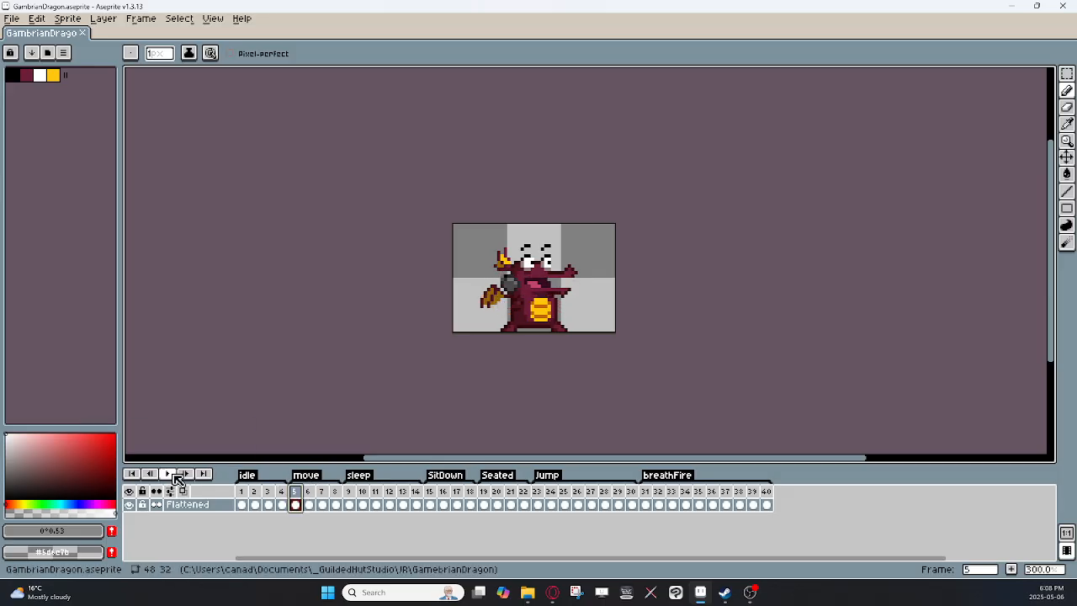
click(171, 473)
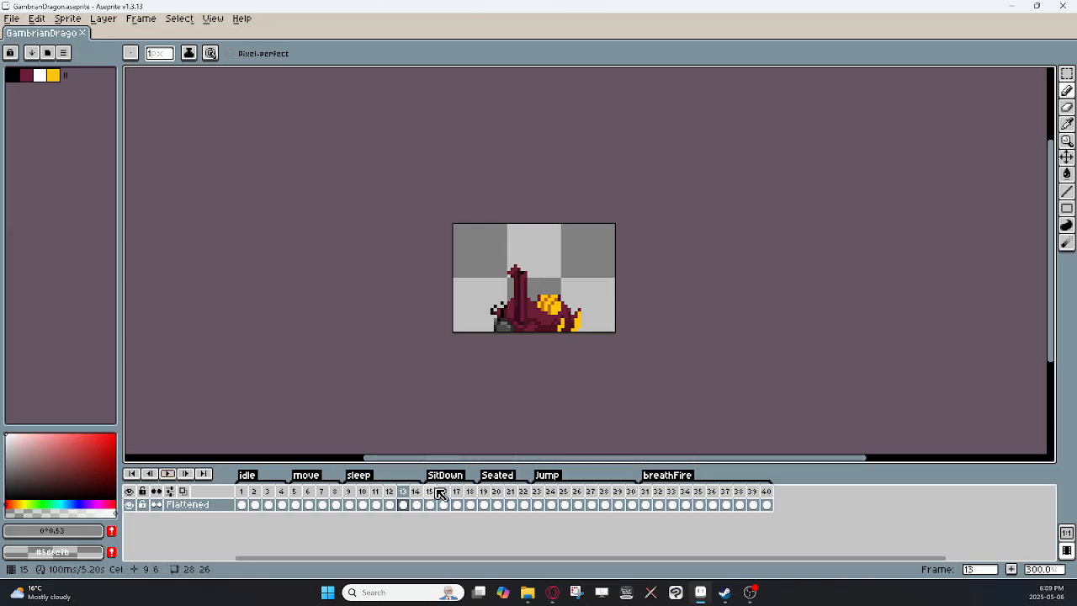
click(169, 474)
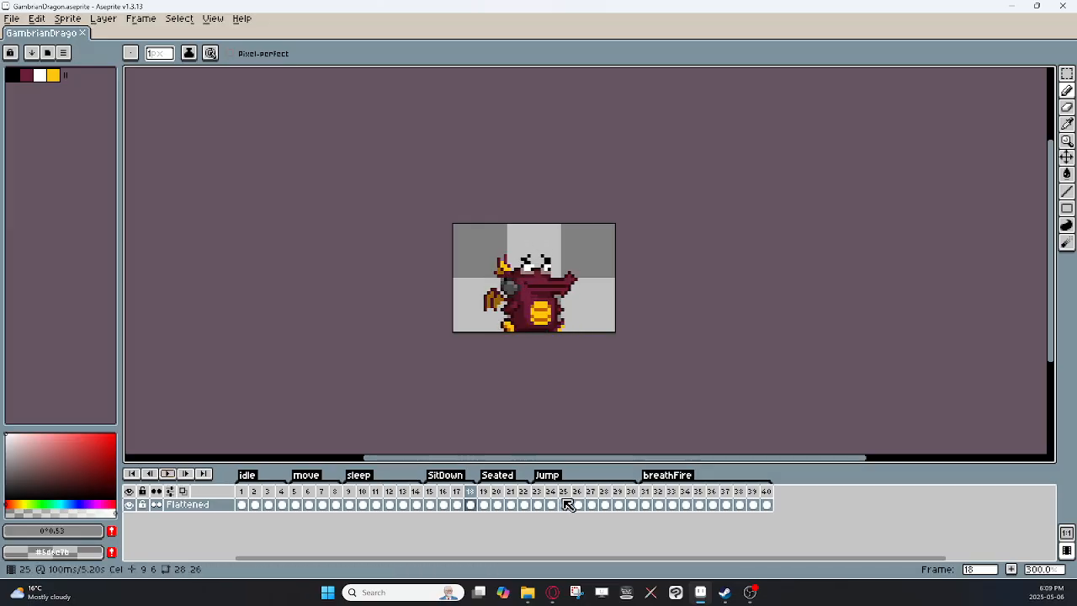
click(167, 474)
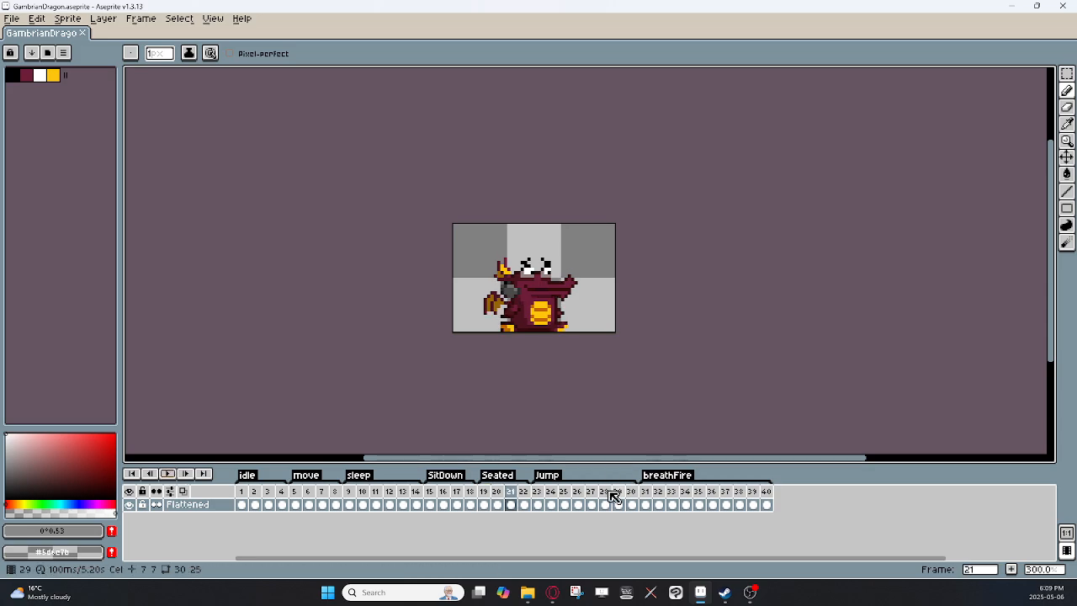
- Play back the Jump and breathFire animations of the dragon sprite
click(171, 475)
click(176, 474)
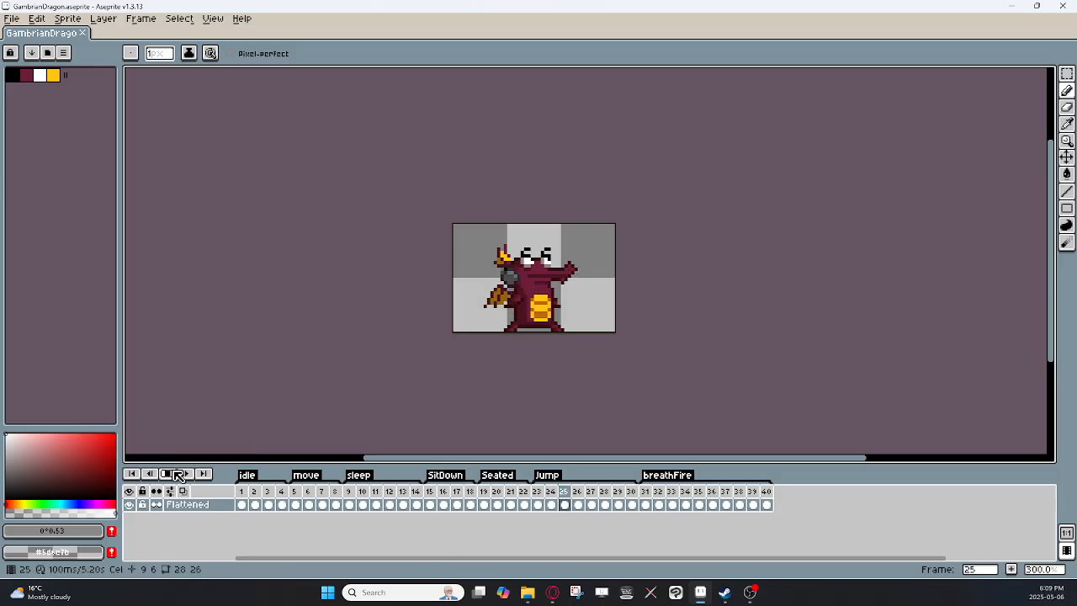
click(647, 491)
click(168, 473)
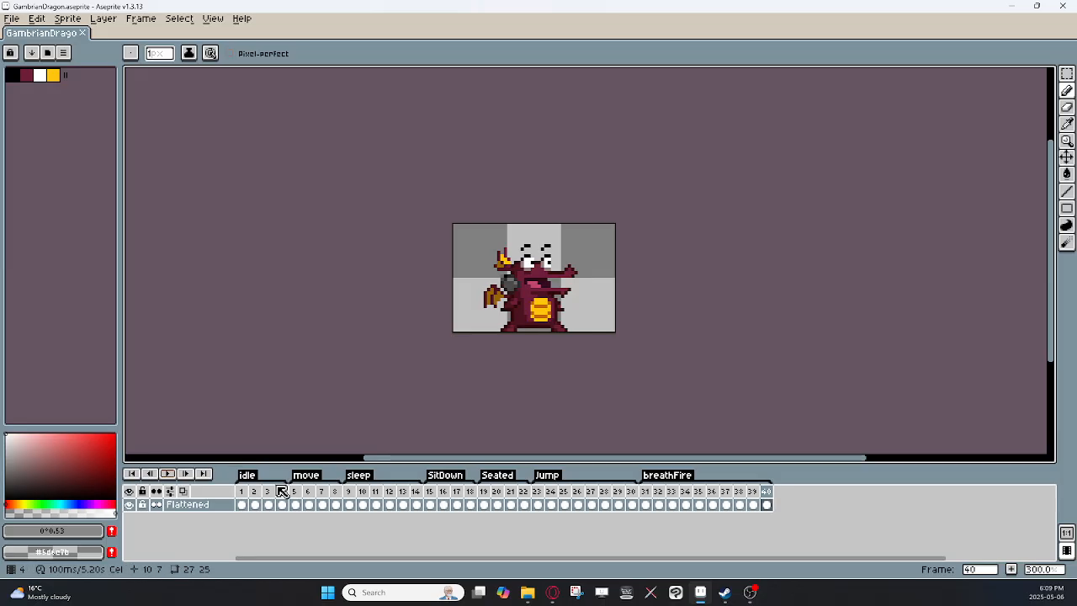
click(170, 475)
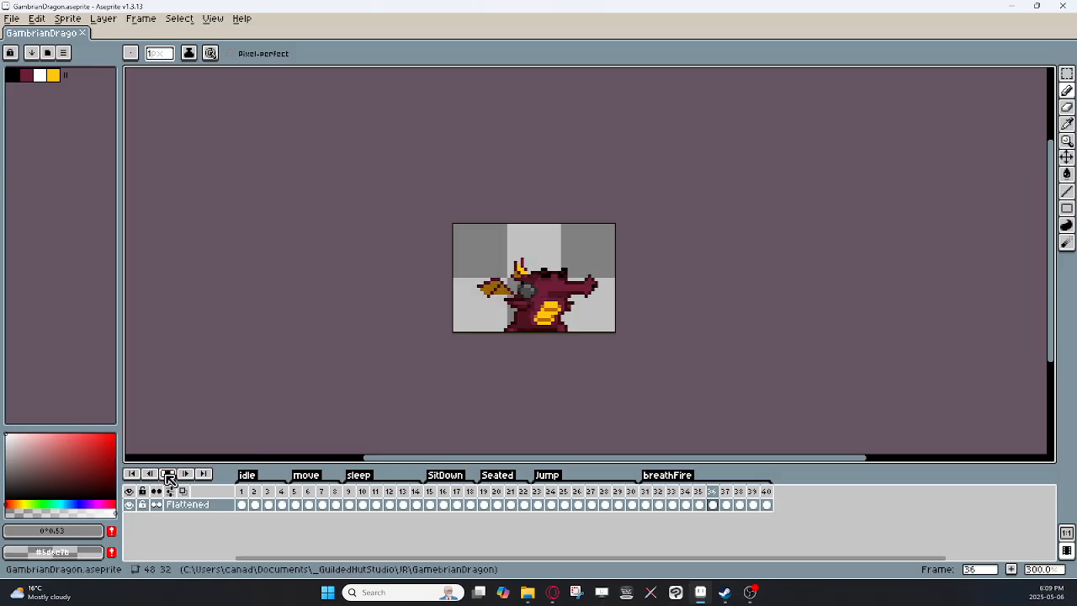
- Set the animation direction of the SitDown tag to Ping-pong
click(444, 492)
double_click(445, 476)
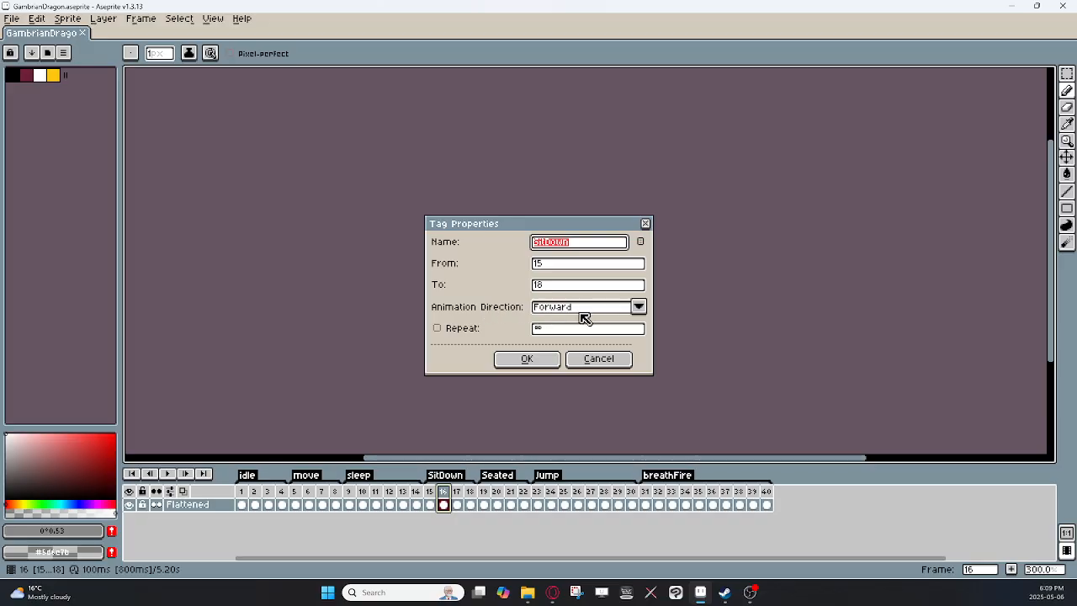
click(640, 307)
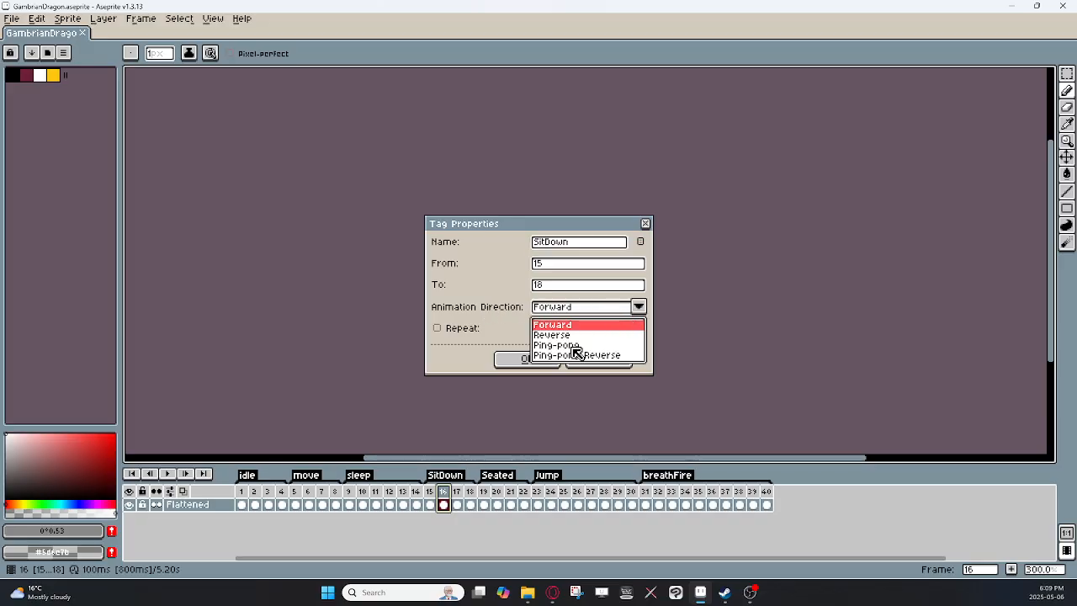
click(575, 346)
click(538, 360)
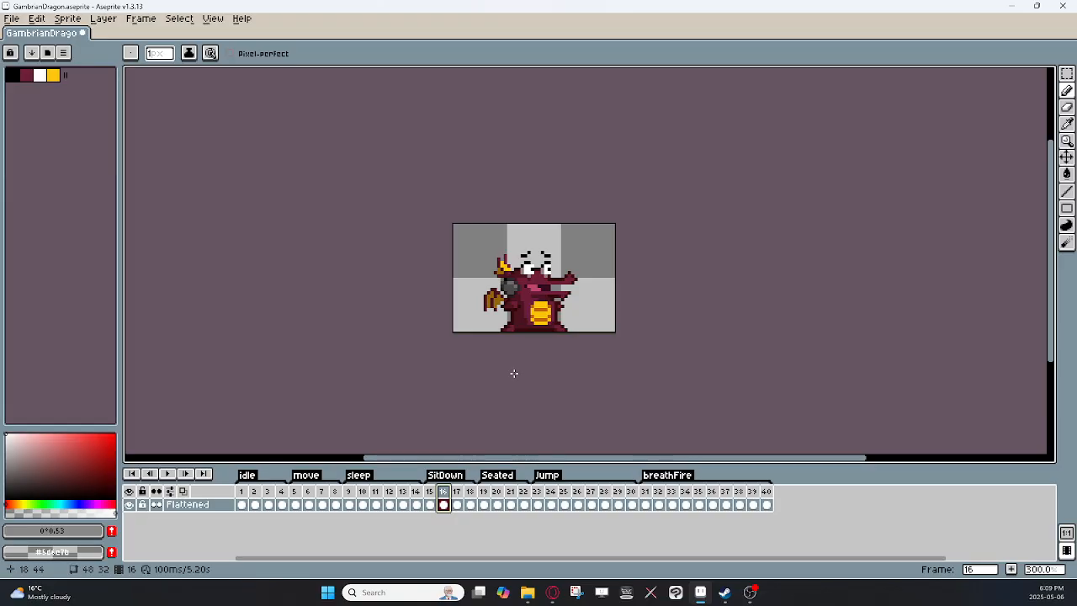
- Preview the SitDown animation and review its tag properties without changing them
click(167, 474)
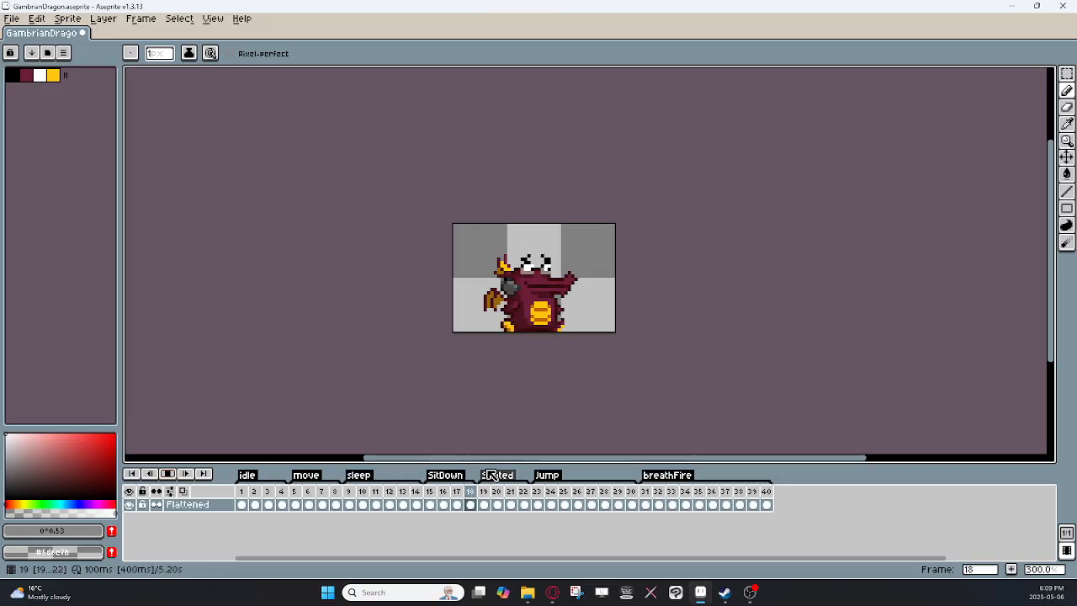
click(167, 474)
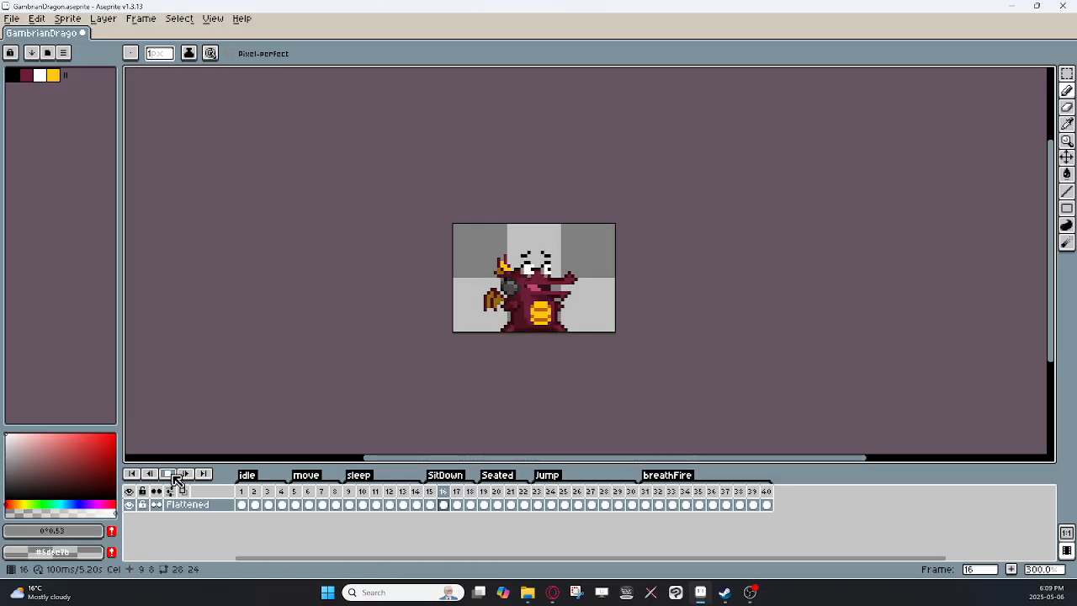
double_click(446, 476)
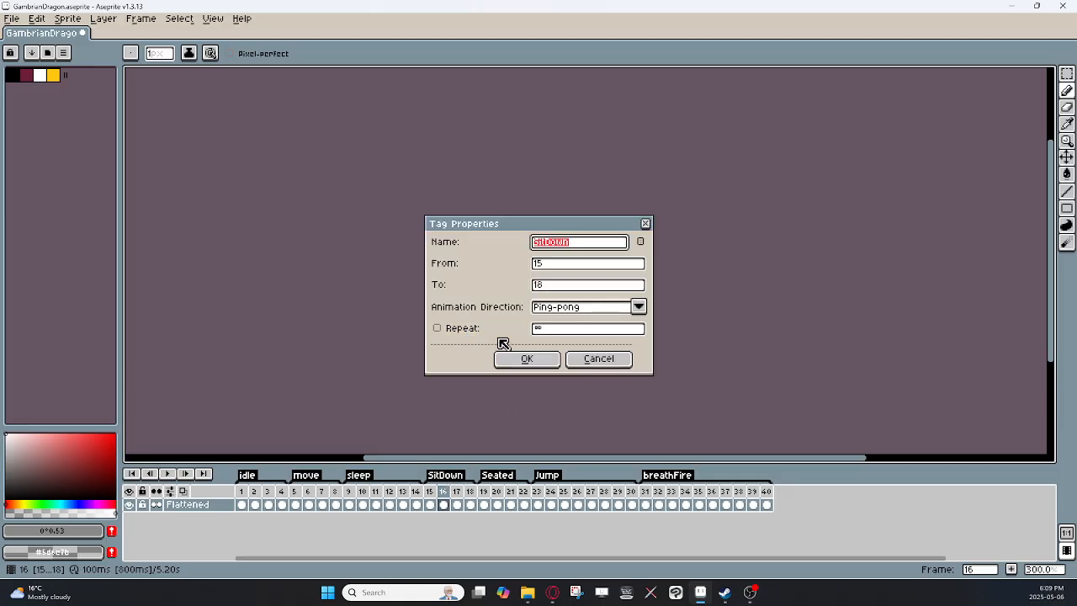
click(644, 224)
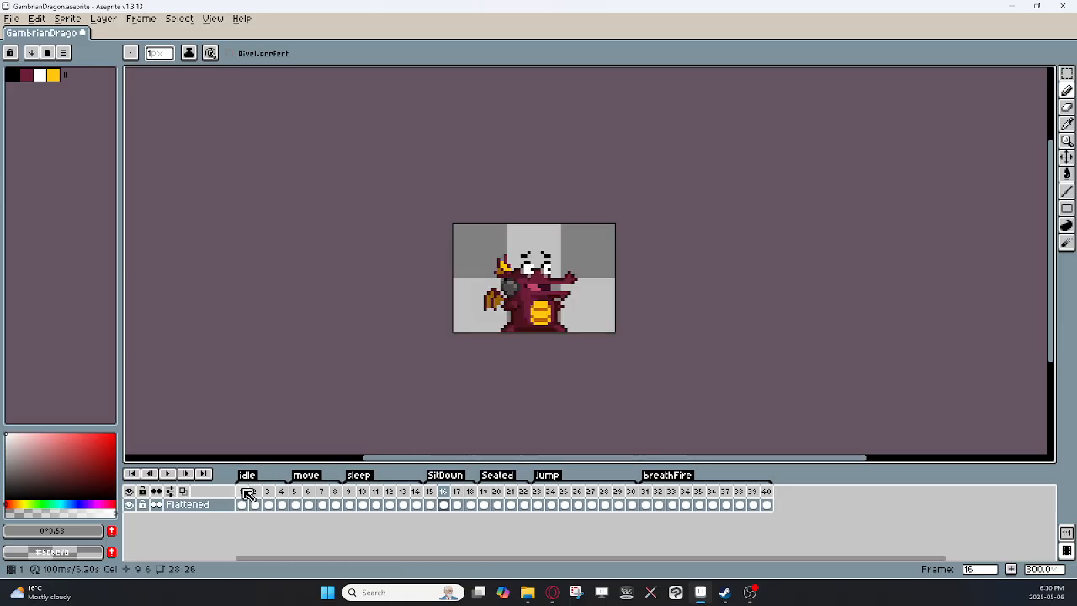
- Create a tag named IdleAndMove over frames 1 to 8 with Forward direction and no repeat limit
drag(245, 492, 343, 495)
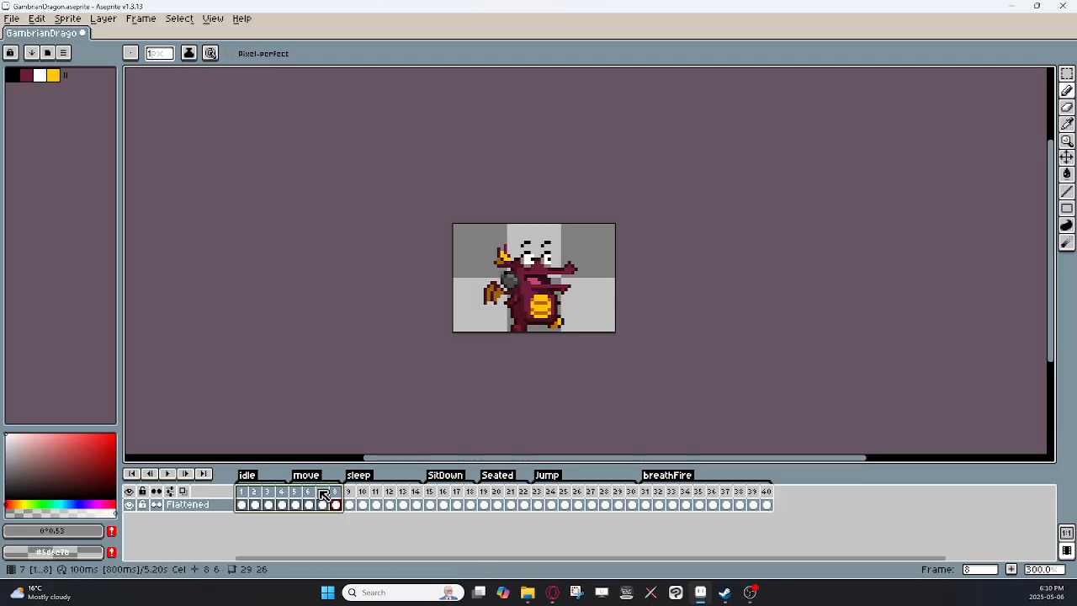
right_click(311, 494)
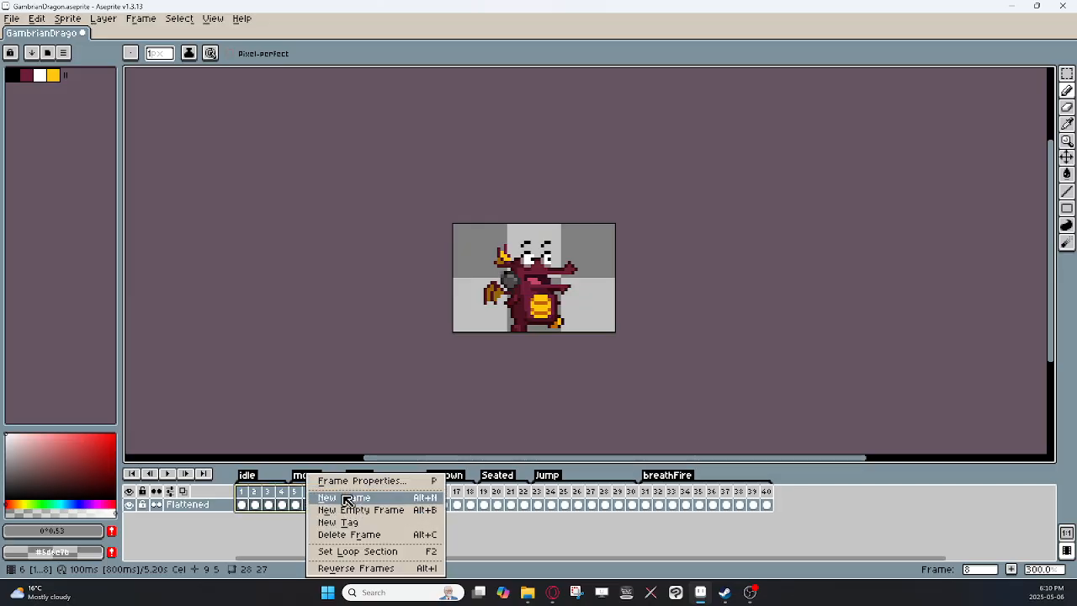
click(350, 523)
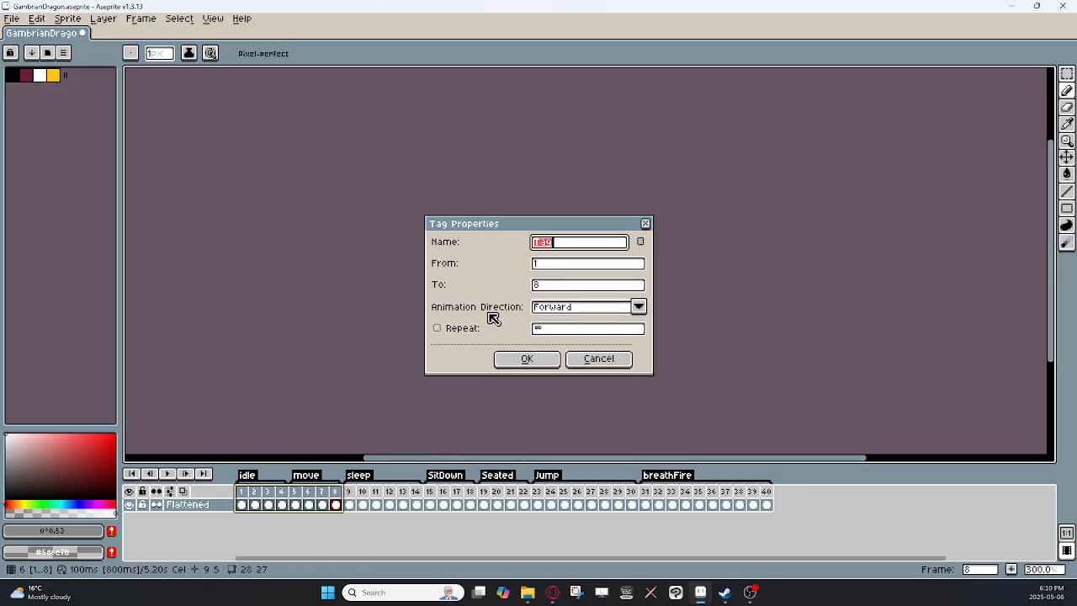
text(id)
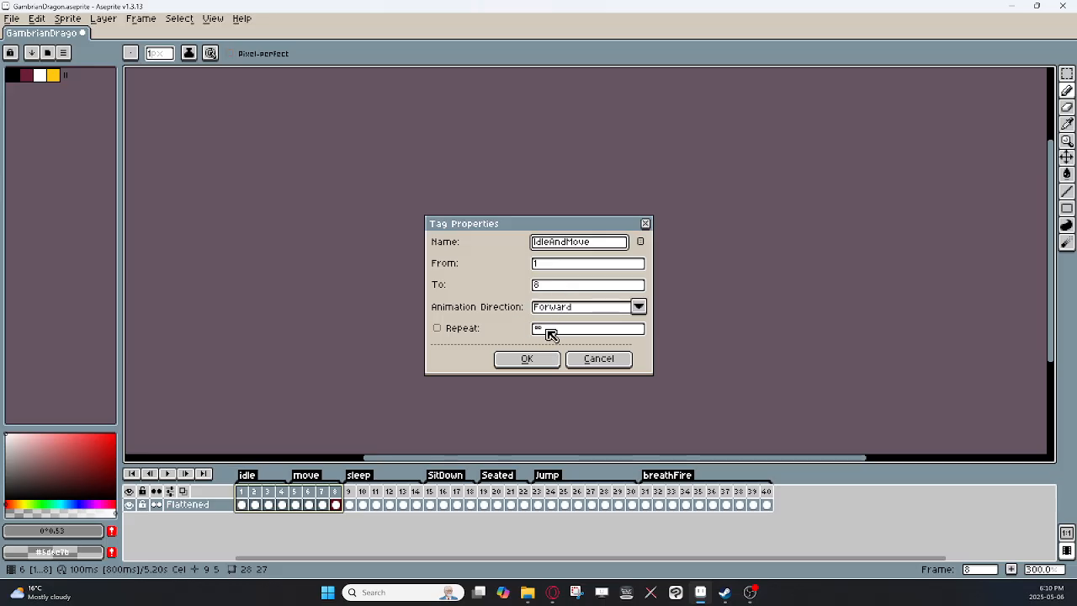
click(455, 332)
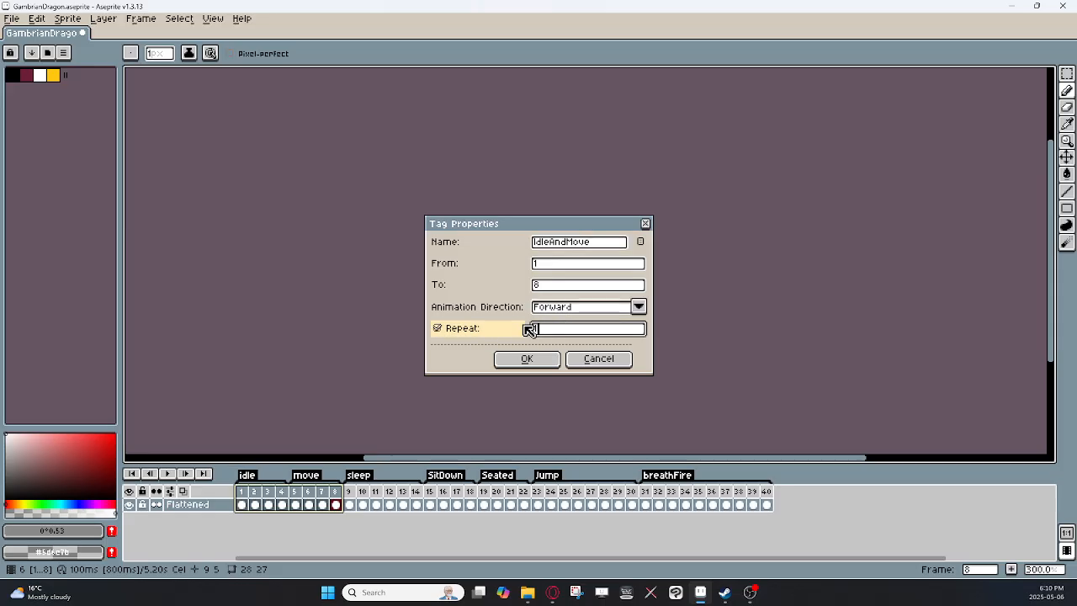
click(469, 332)
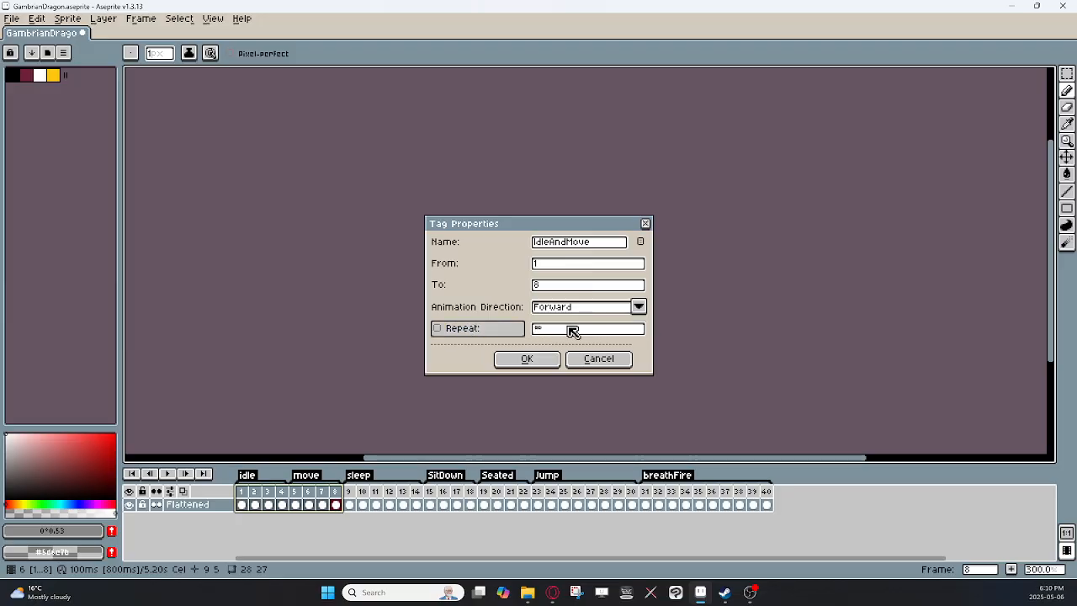
click(528, 360)
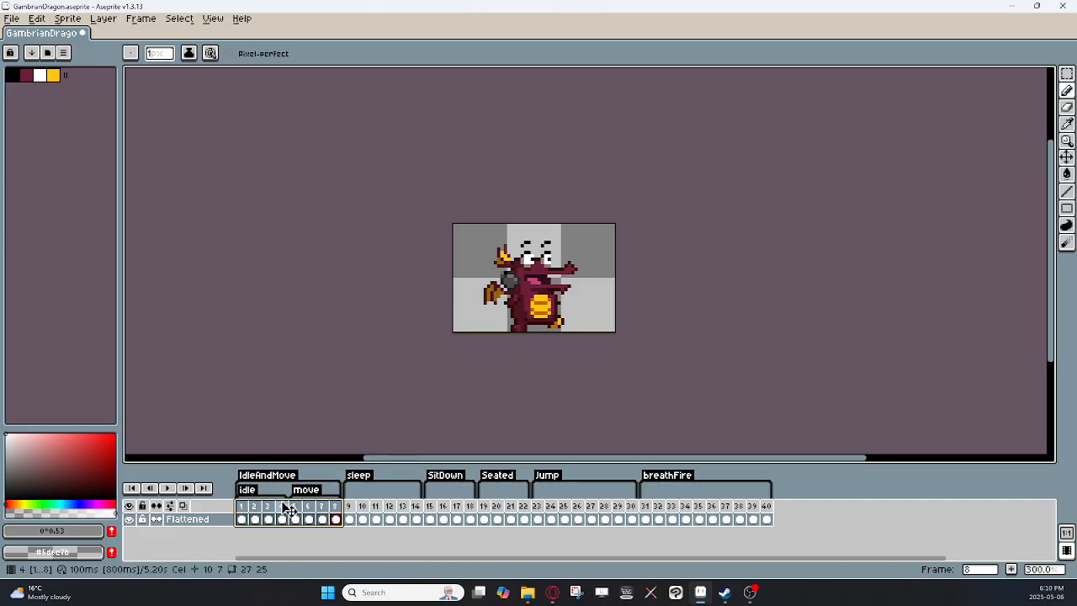
- Review the IdleAndMove tag's properties and delete the tag
double_click(289, 475)
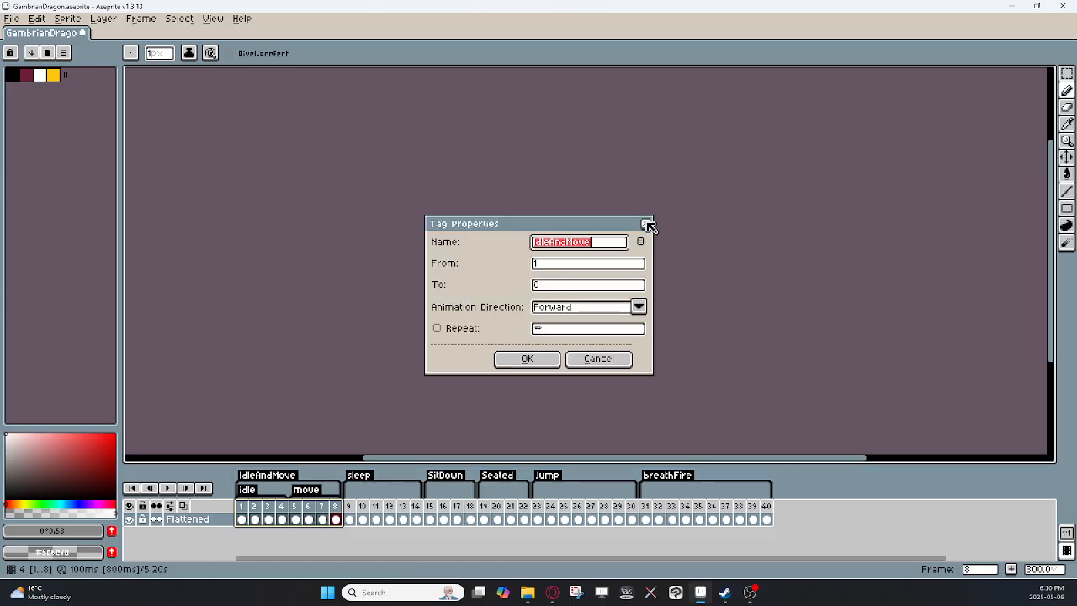
click(647, 225)
right_click(285, 477)
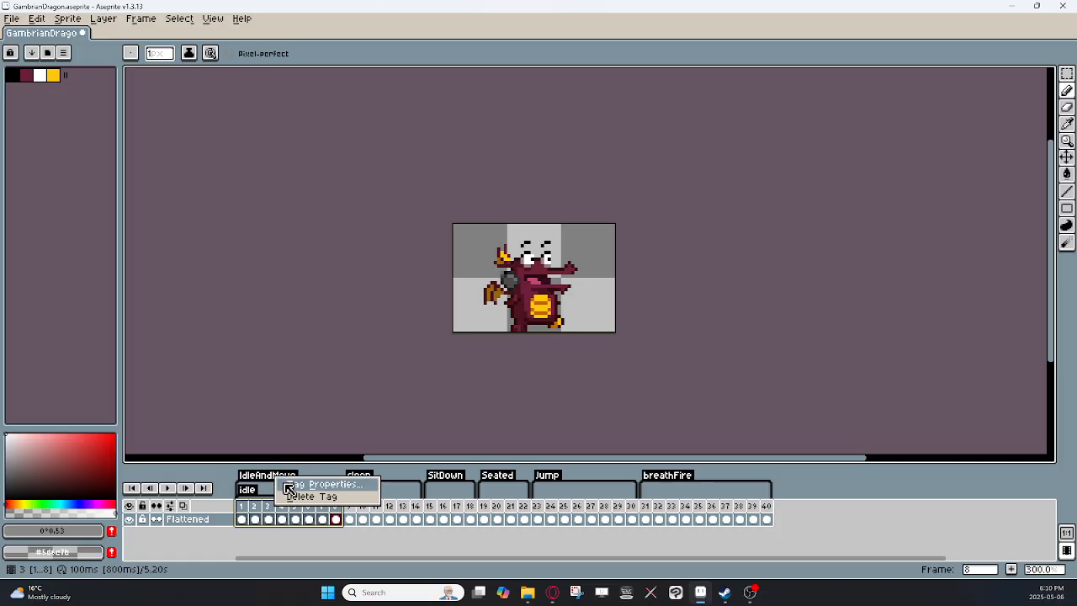
click(301, 485)
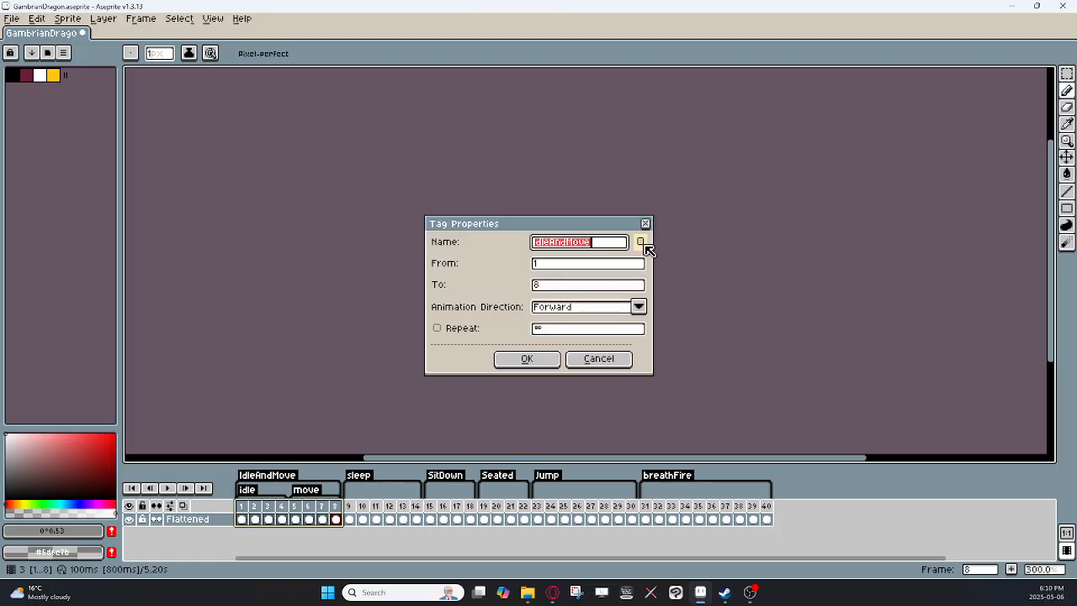
click(645, 224)
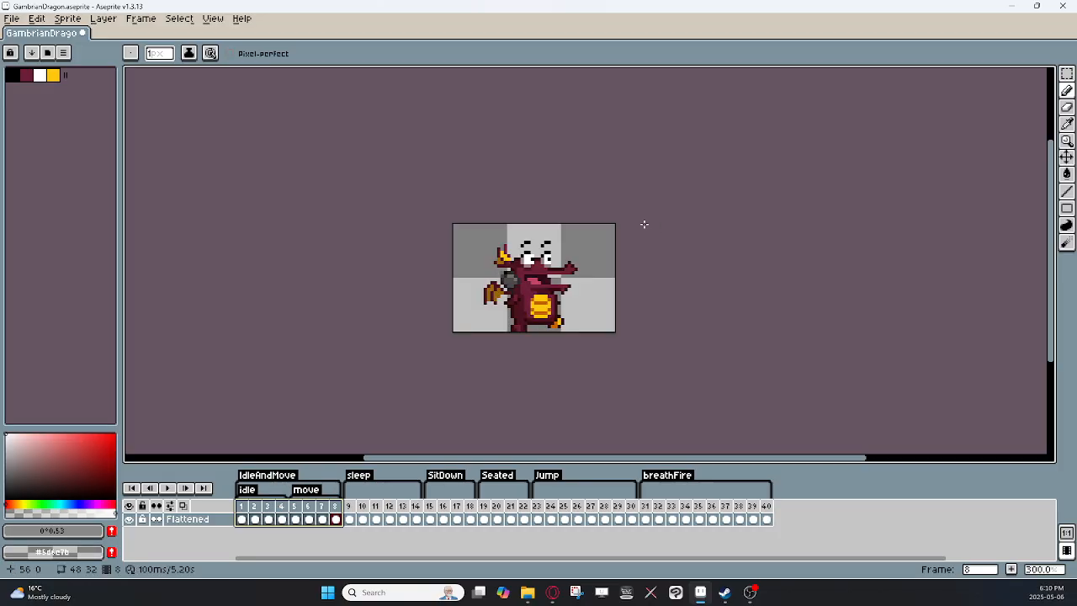
right_click(285, 476)
click(317, 497)
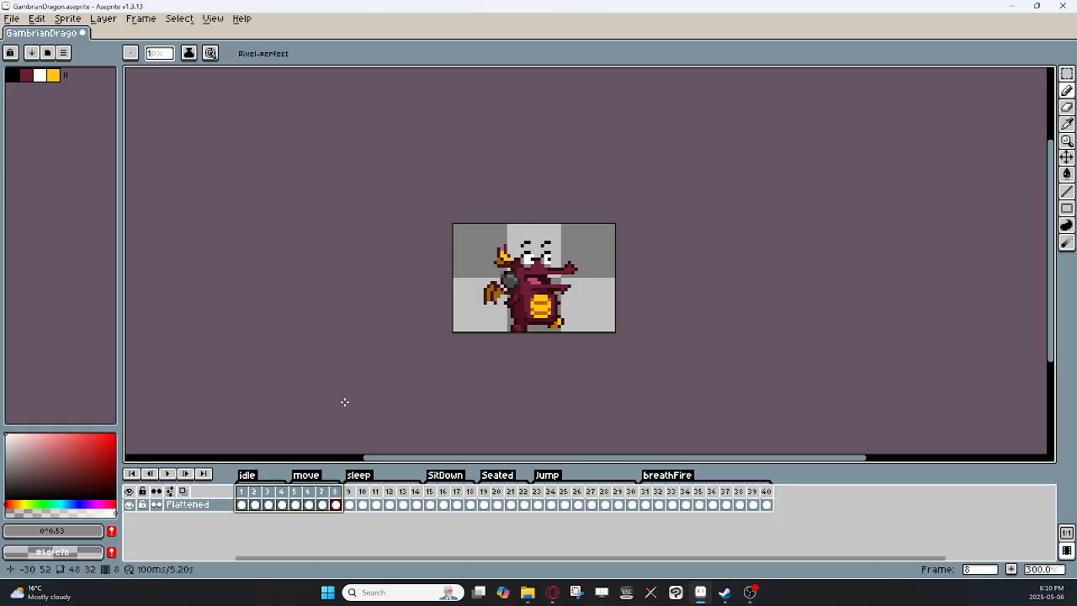
- Begin a sprite sheet export of the dragon animation and set its sheet type to Horizontal Strip
click(255, 504)
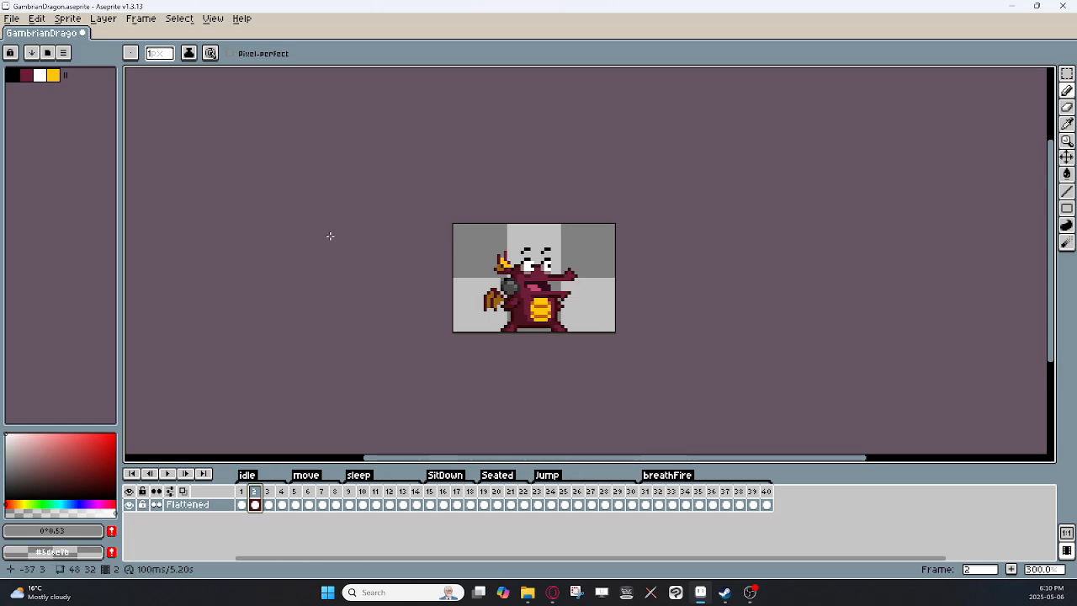
click(14, 19)
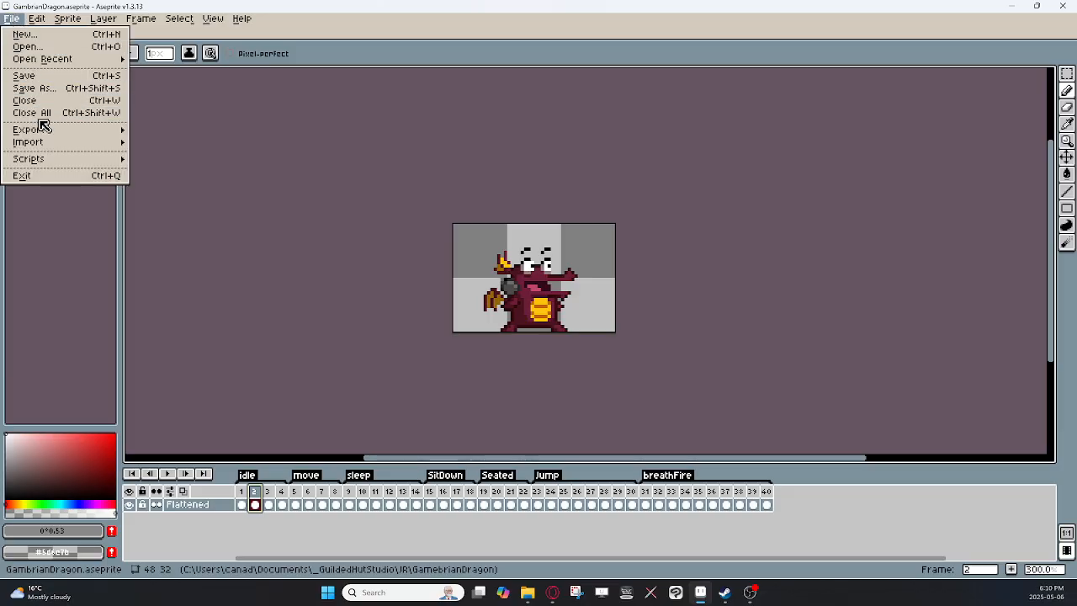
mouse_move(43, 132)
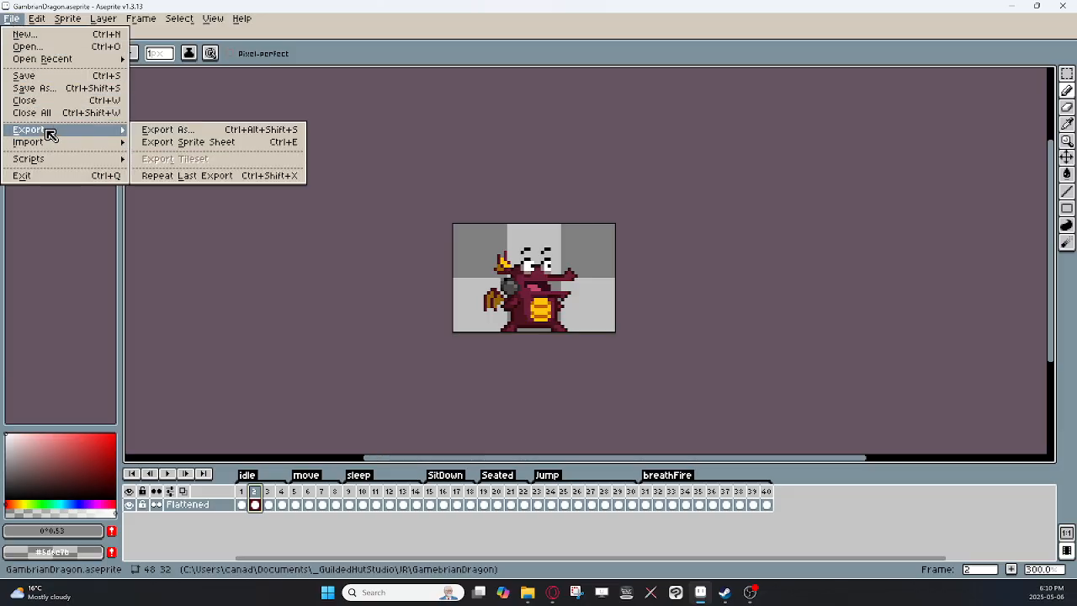
click(210, 145)
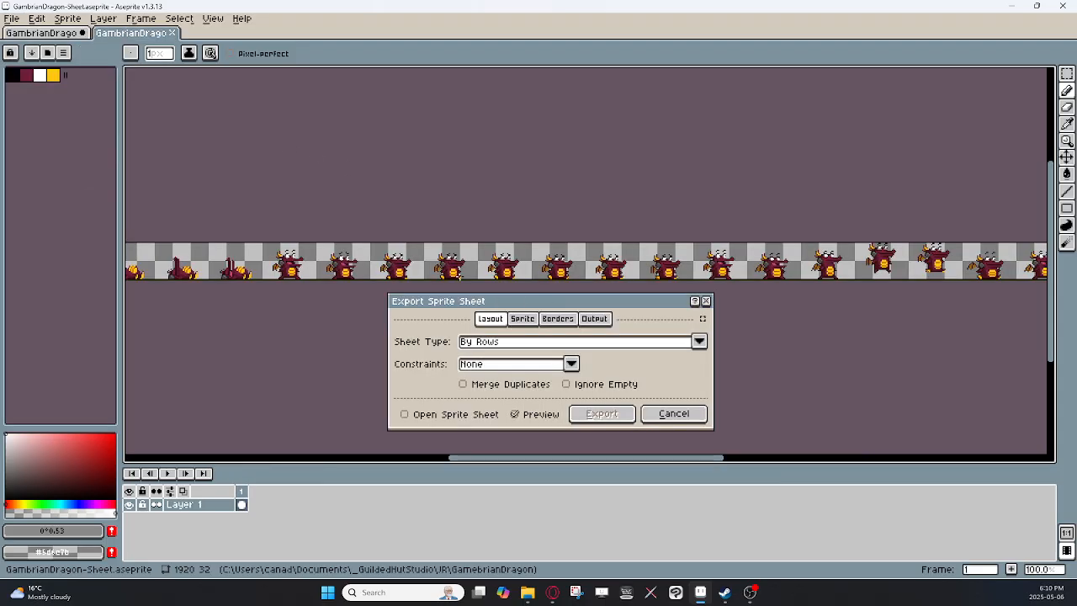
drag(517, 304, 446, 304)
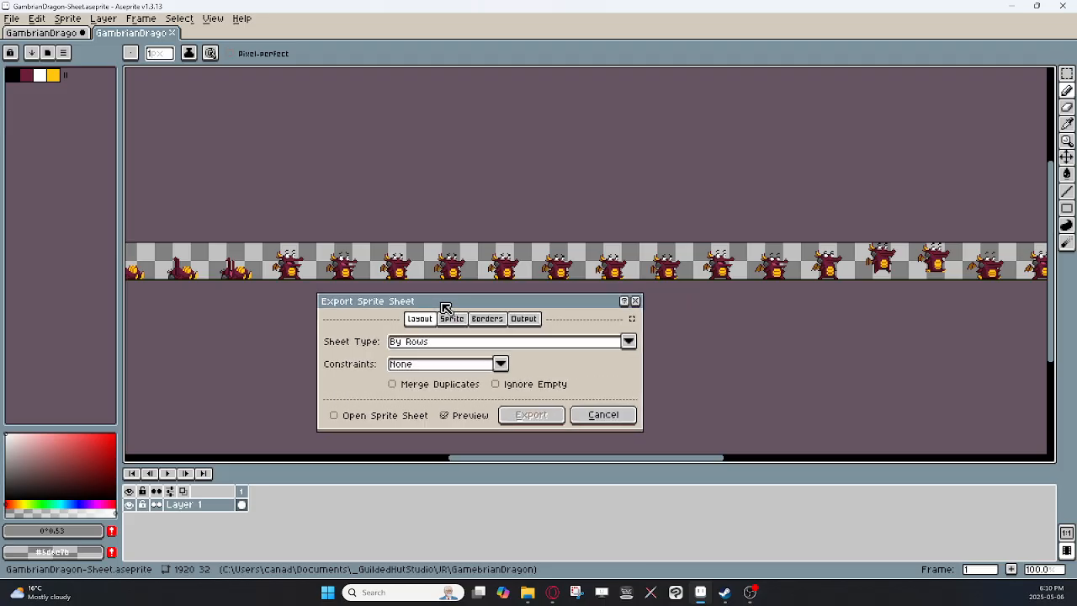
click(484, 343)
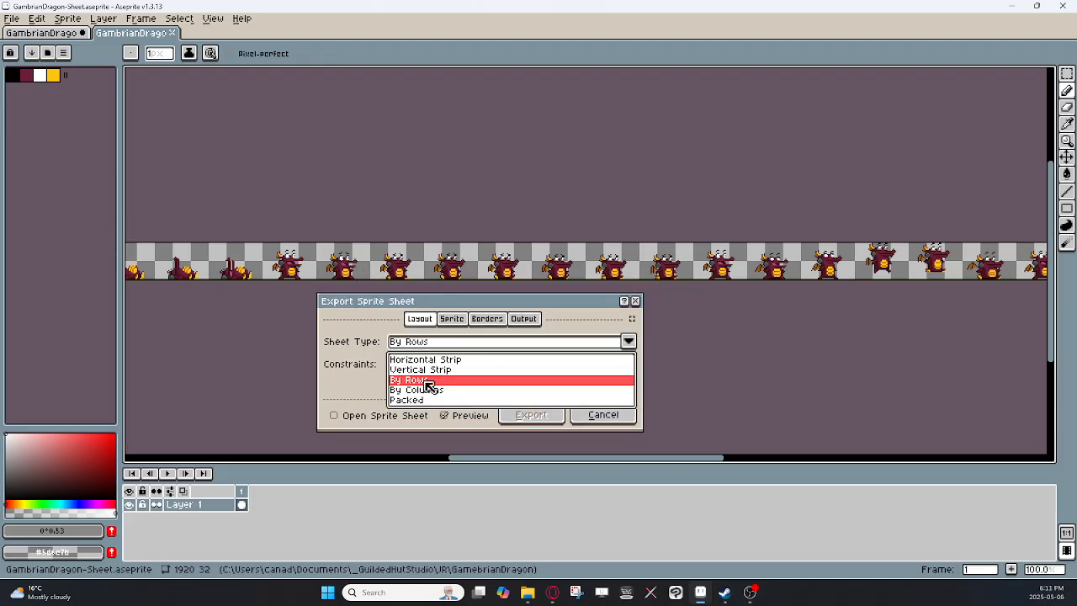
click(430, 360)
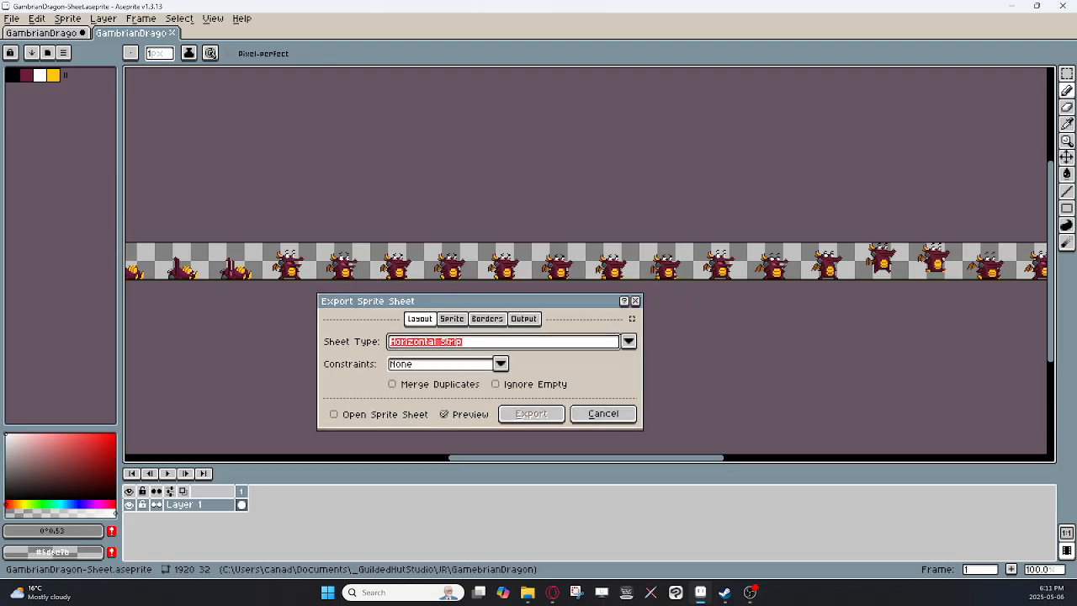
- Set the sheet type to By Rows and enable Split Tags for the sprite sheet export
click(425, 341)
click(430, 380)
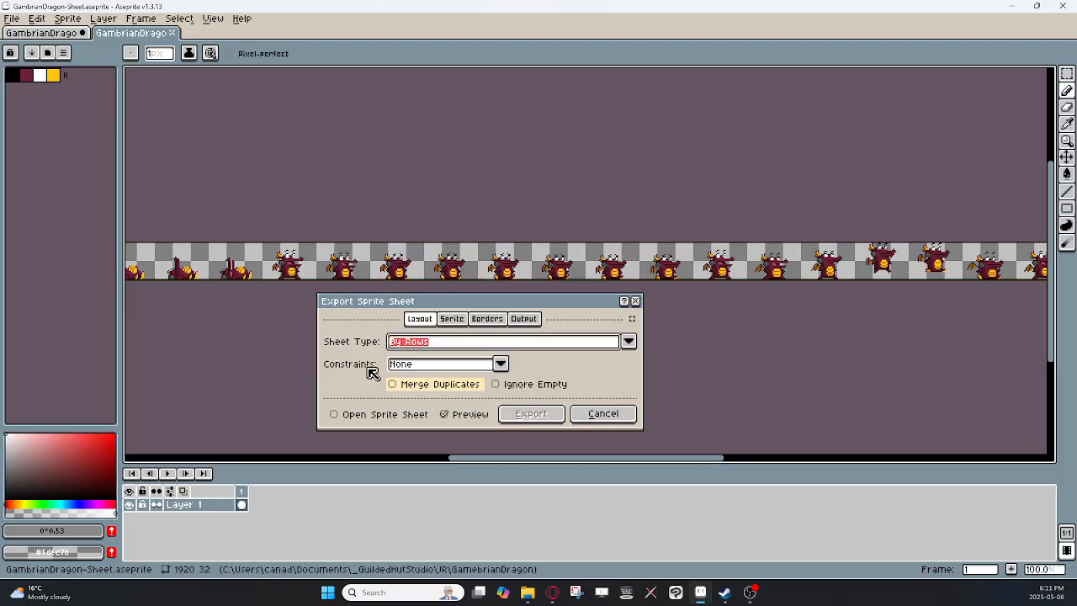
click(453, 322)
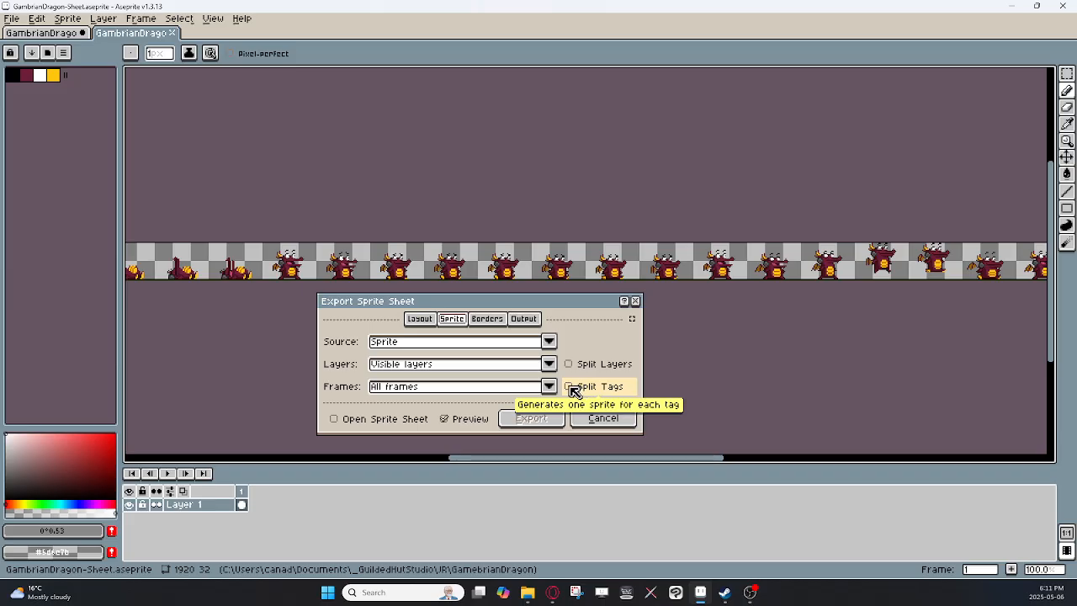
click(570, 387)
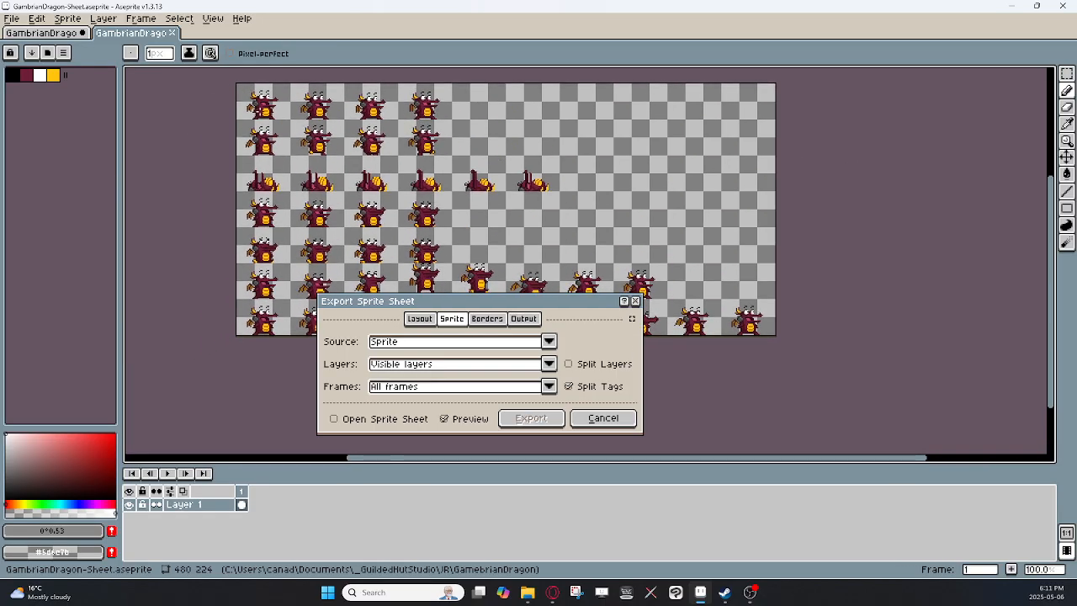
- Reposition the export dialog to reveal the full preview, enable Open Sprite Sheet, and export the sheet
drag(474, 308, 515, 374)
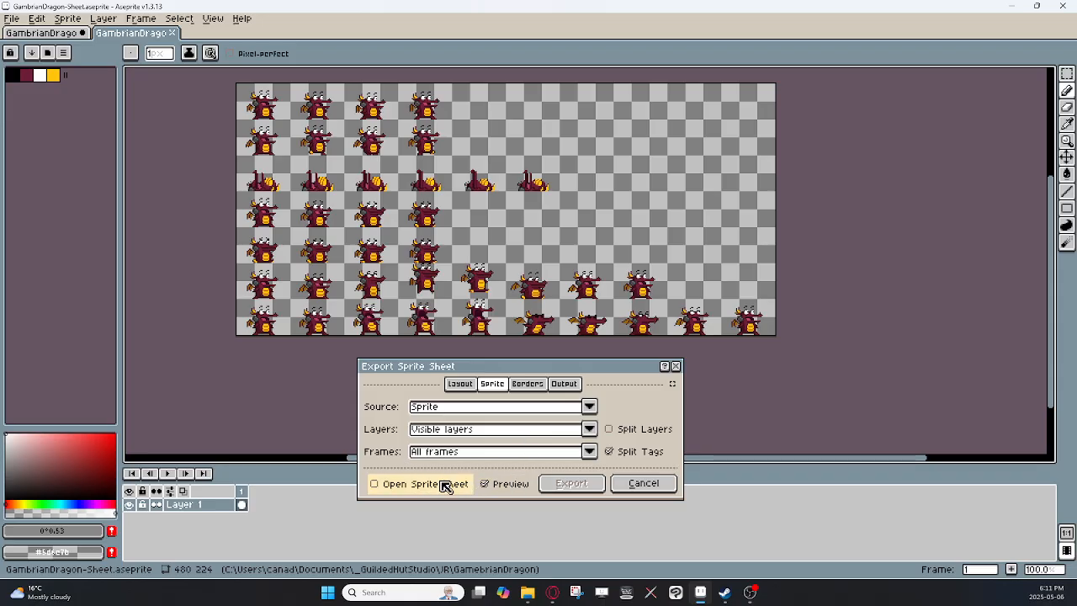
click(393, 483)
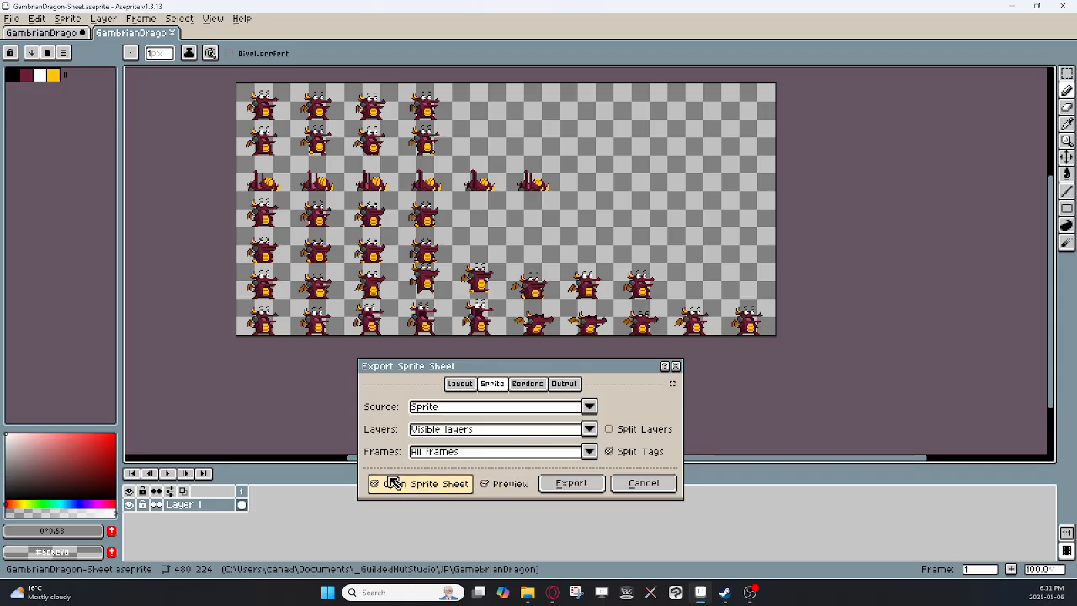
click(583, 485)
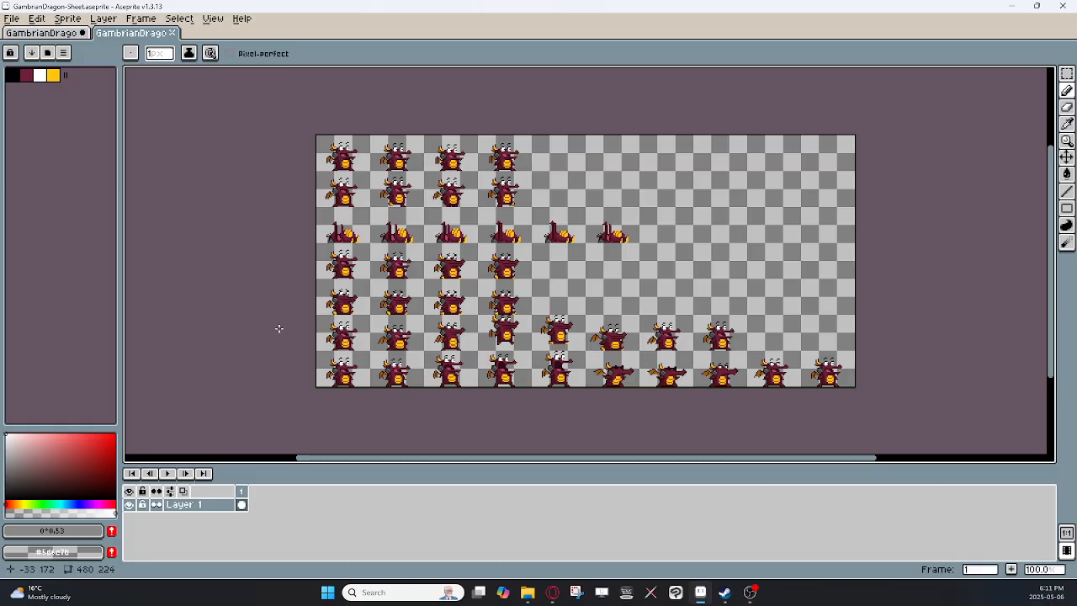
- Save the exported sheet to the Desktop as GambrianDragon-Sheet.png
click(12, 18)
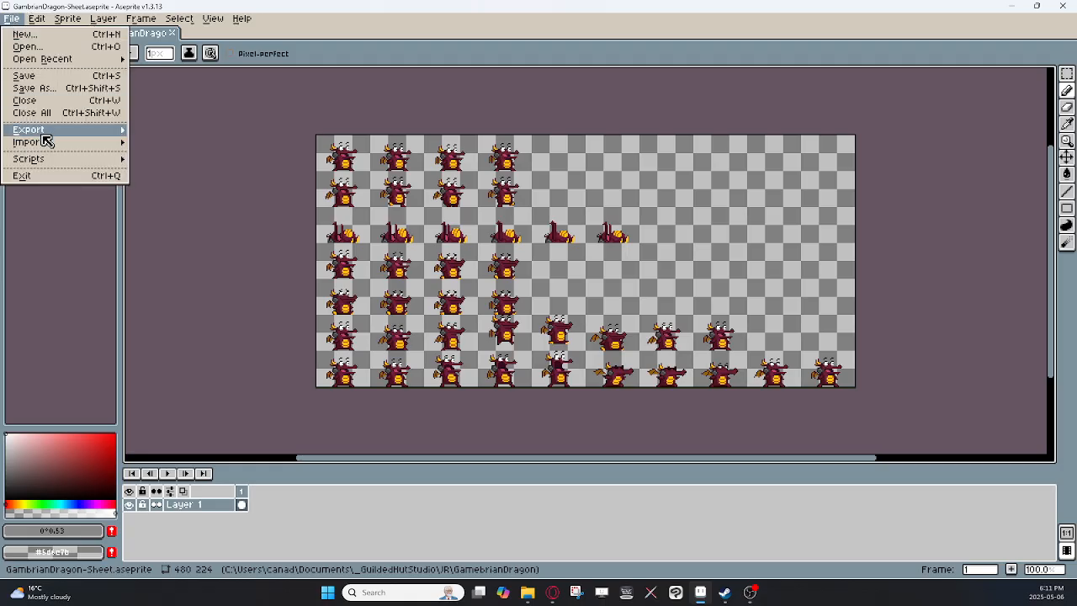
click(45, 90)
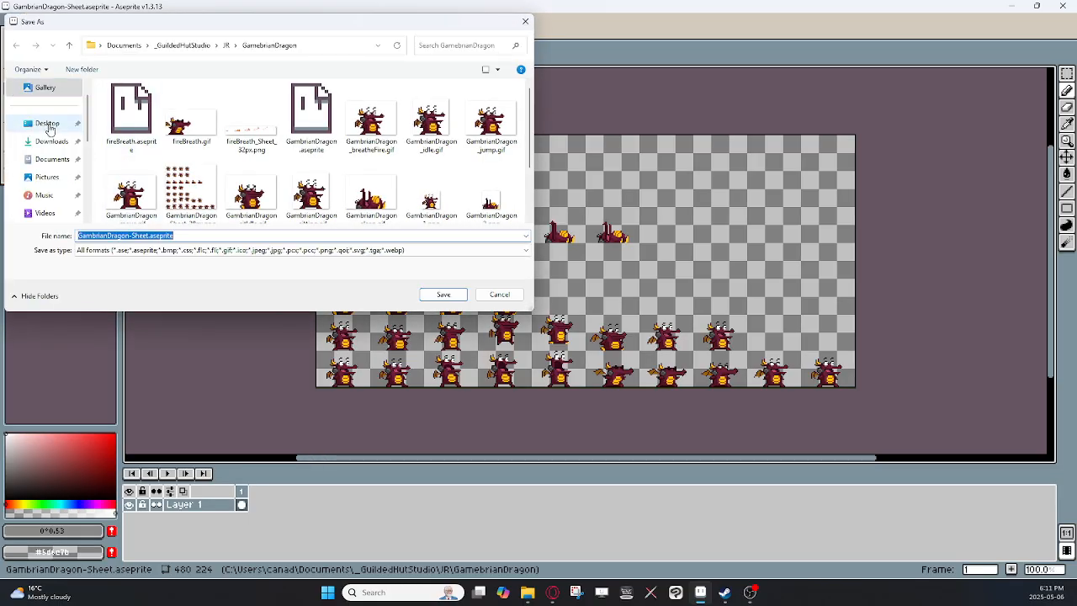
click(47, 124)
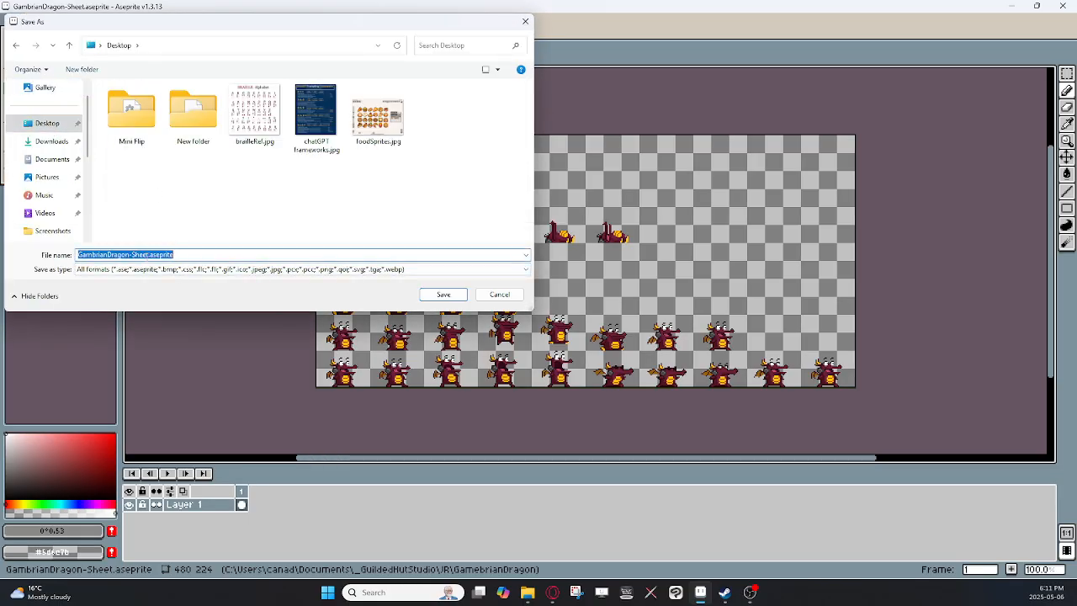
click(151, 254)
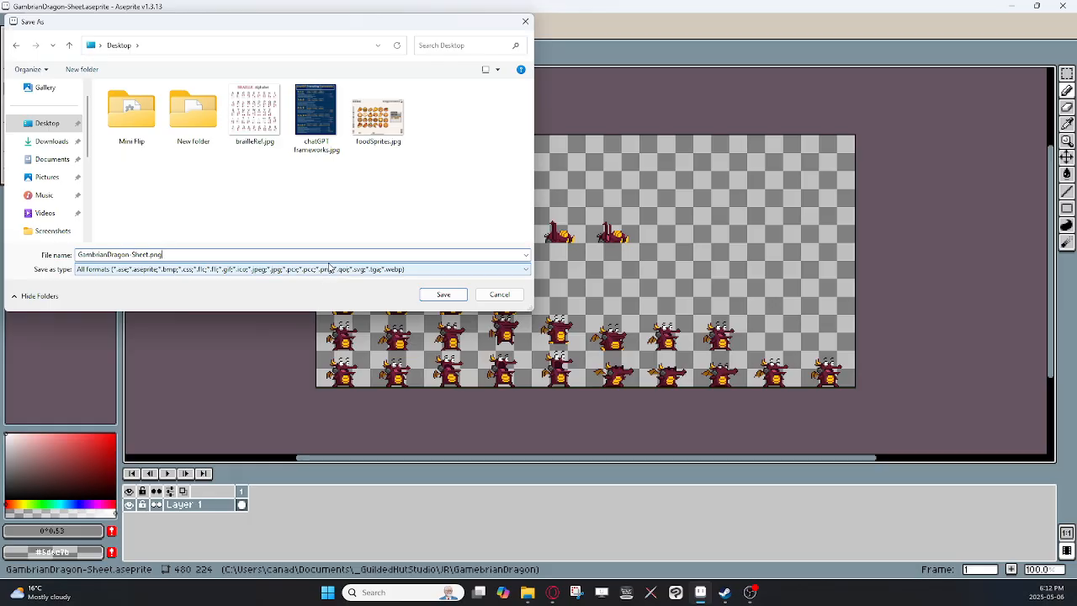
click(444, 294)
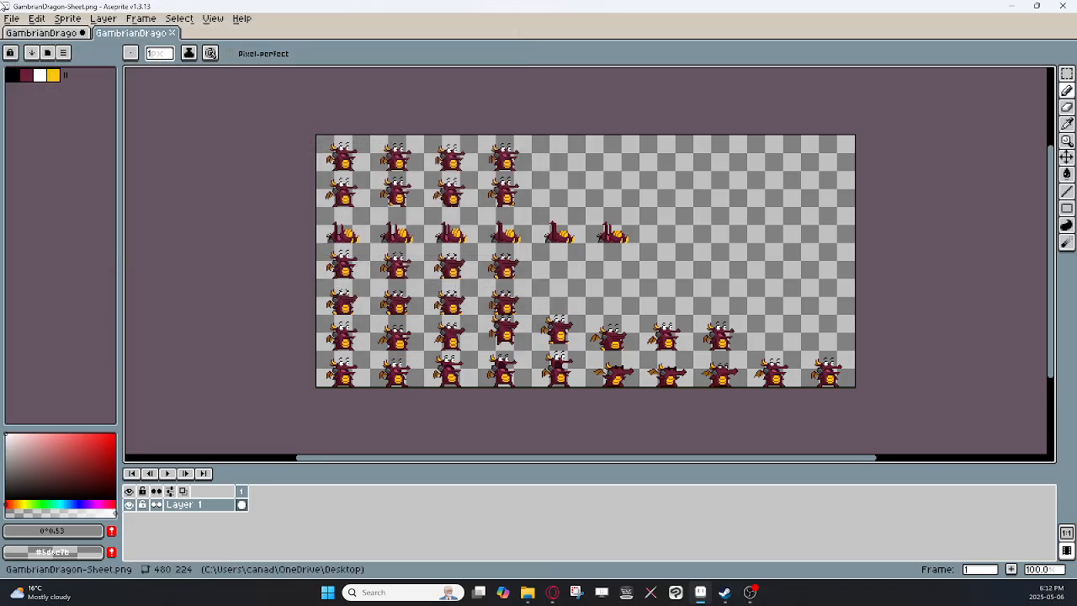
- View the saved GambrianDragon-Sheet.png from the desktop, close it, and return to the original dragon animation in Aseprite
click(1012, 7)
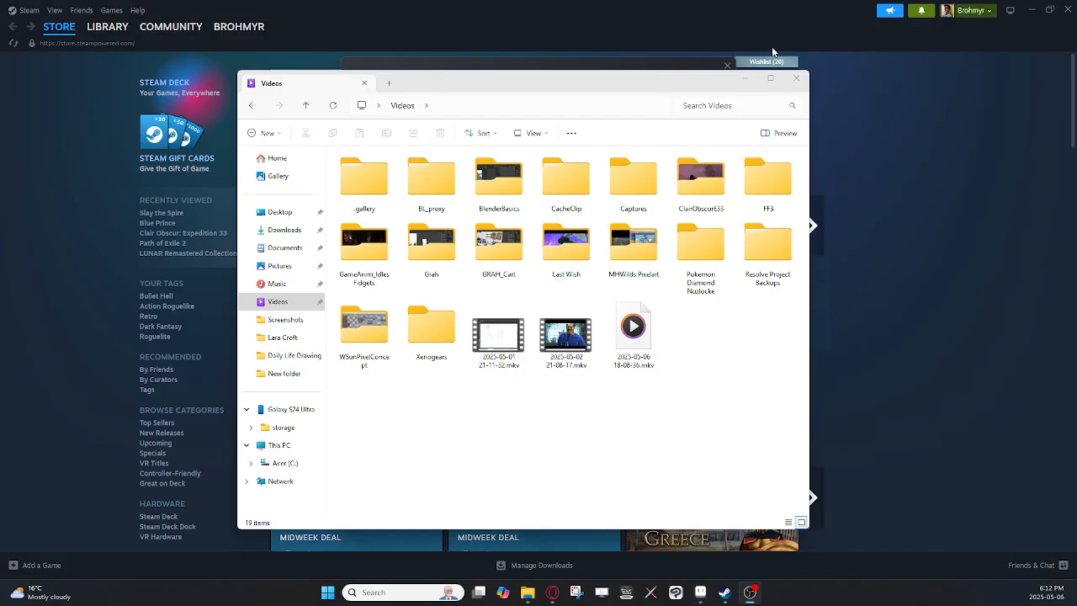
click(1030, 9)
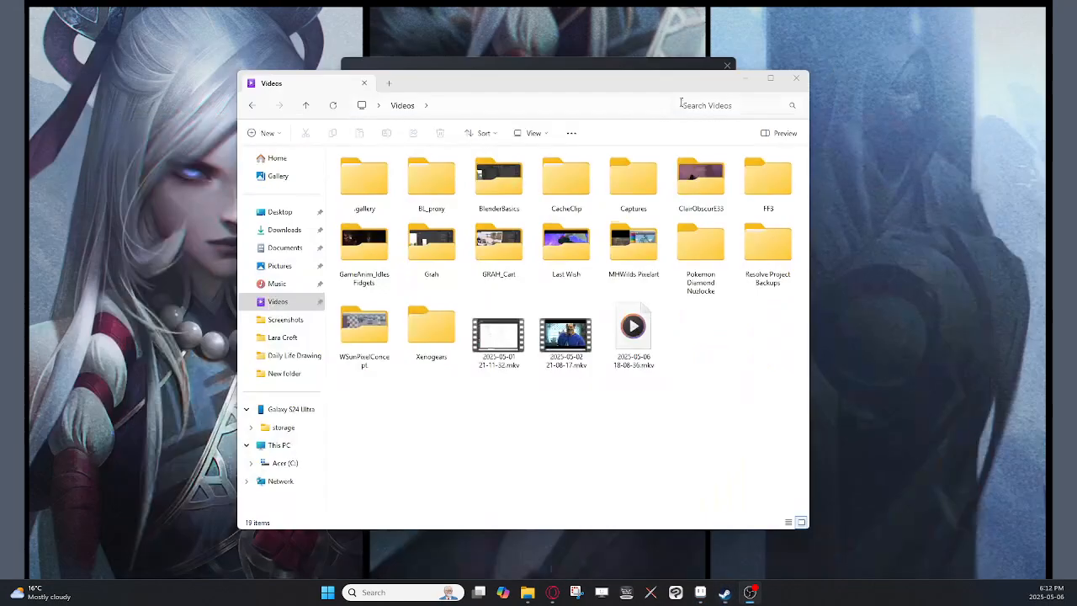
click(745, 78)
click(727, 67)
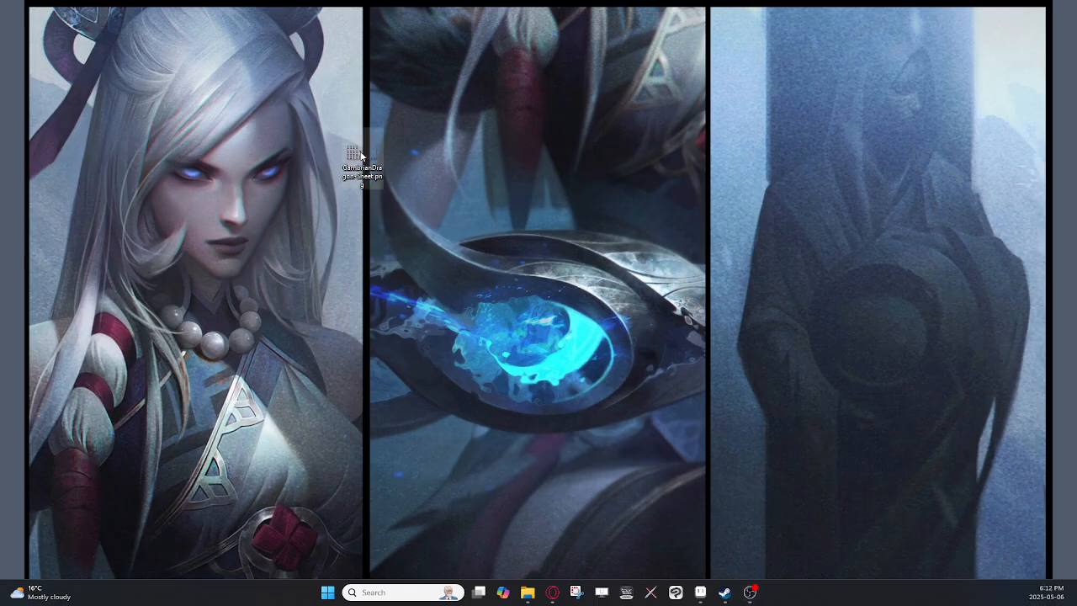
double_click(352, 156)
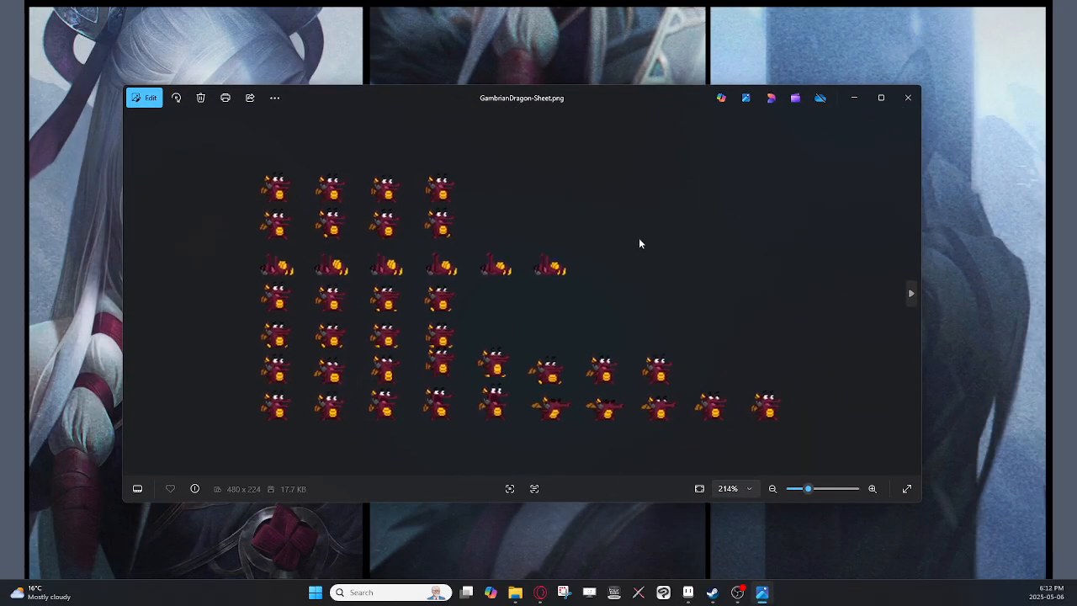
click(908, 98)
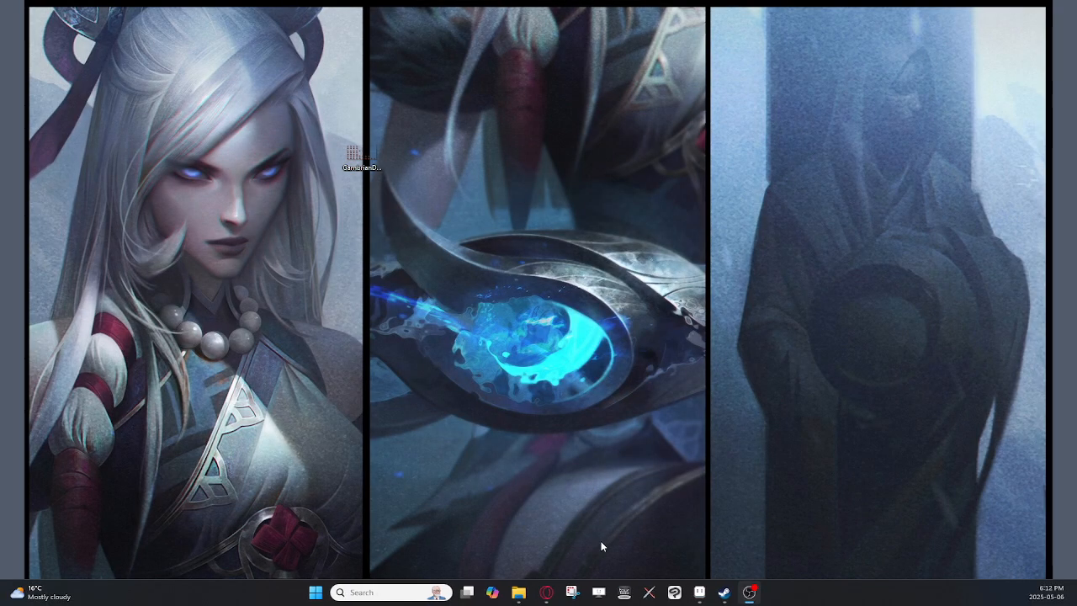
click(699, 591)
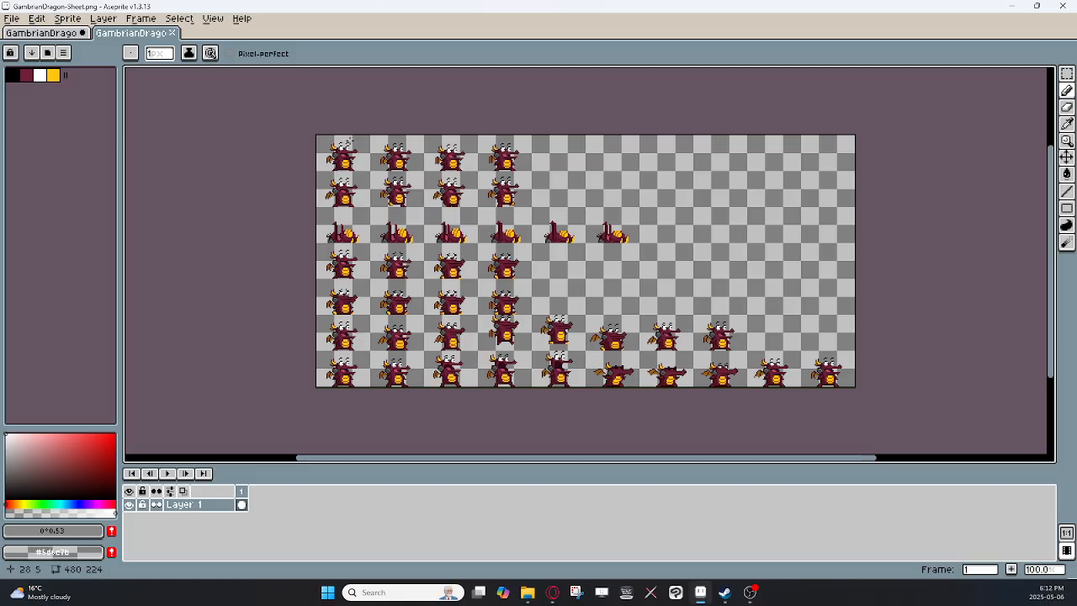
click(40, 33)
click(12, 18)
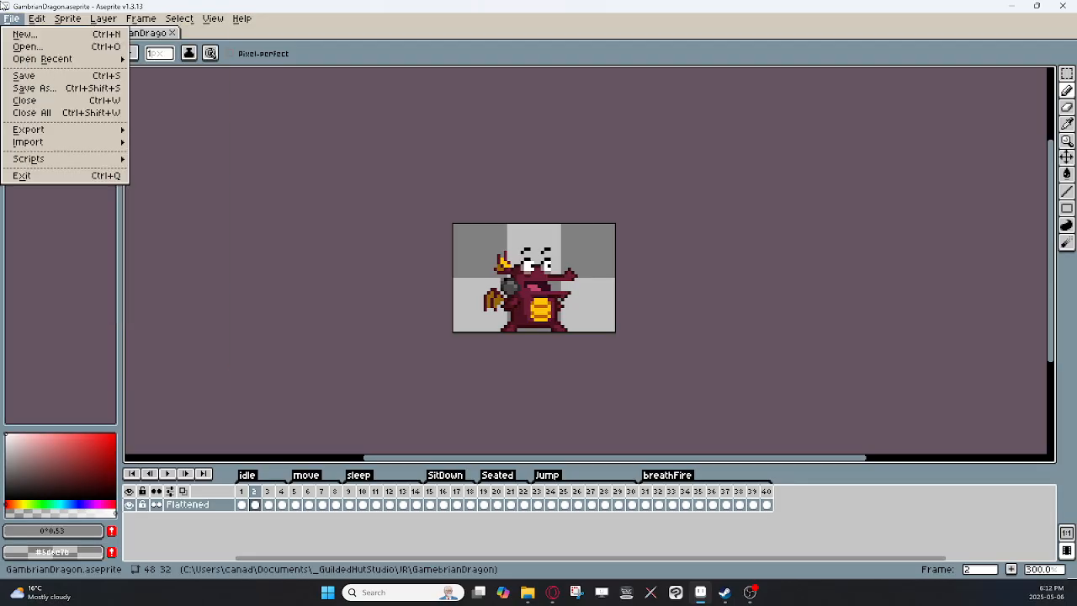
mouse_move(38, 133)
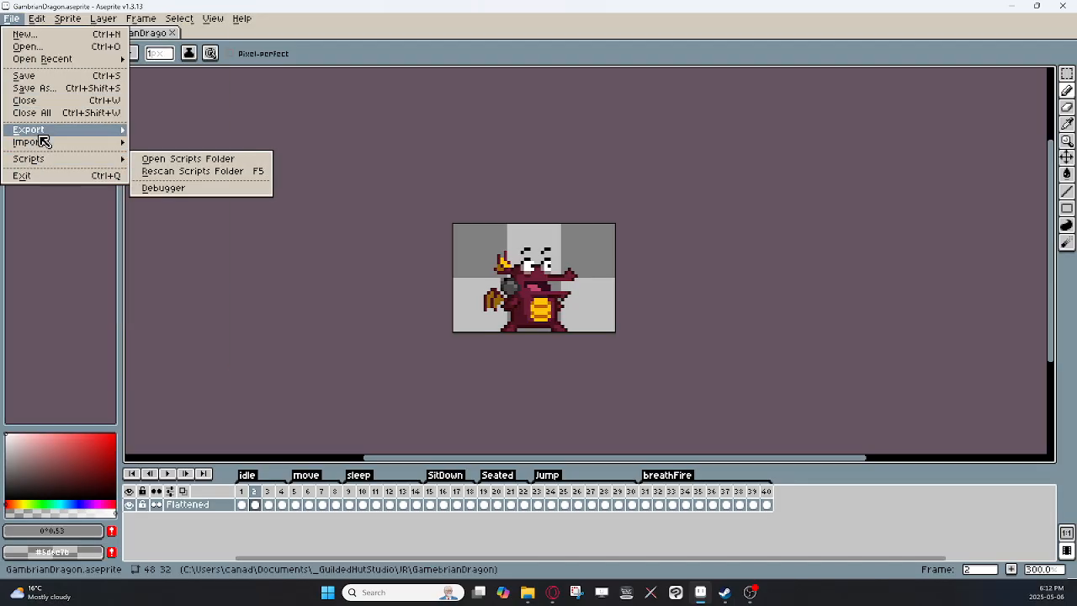
click(156, 142)
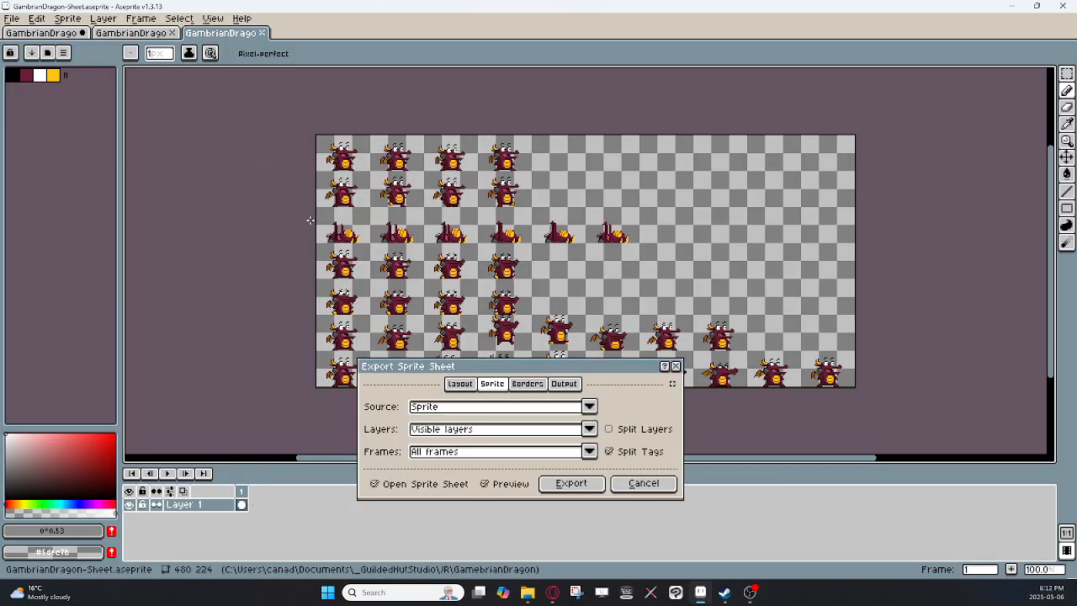
click(469, 389)
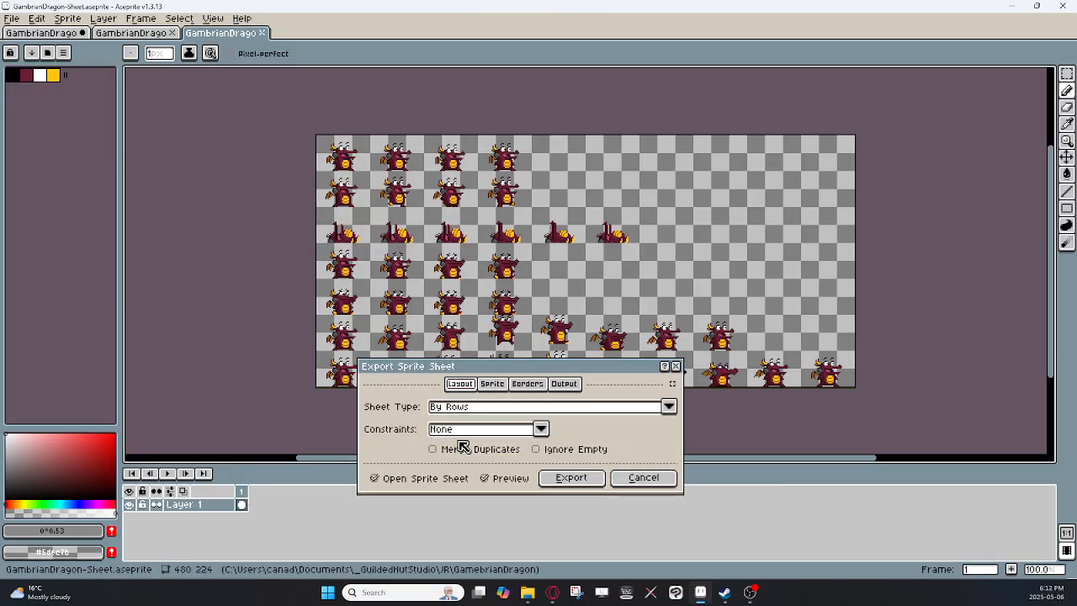
click(501, 409)
click(455, 467)
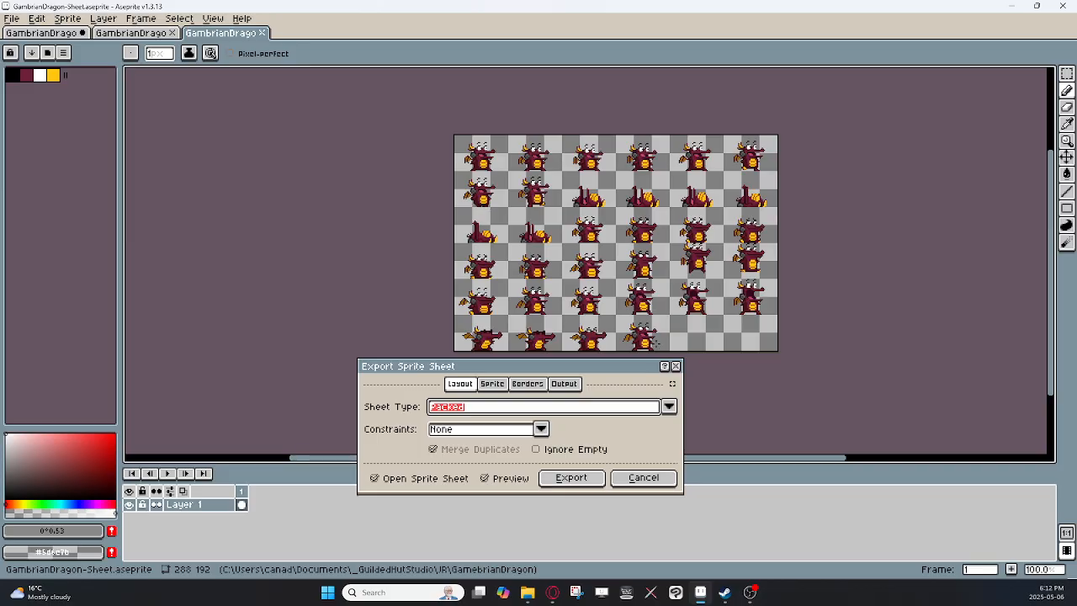
click(676, 368)
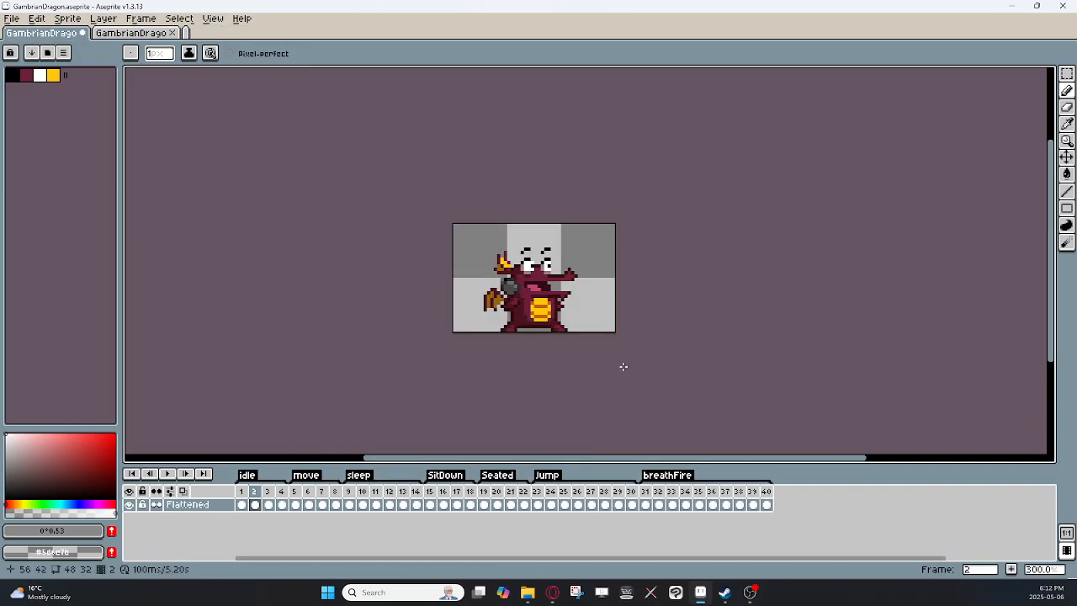
- Export the dragon animation as a Packed sprite sheet, review its layout, and close the resulting sheet
click(9, 20)
mouse_move(56, 130)
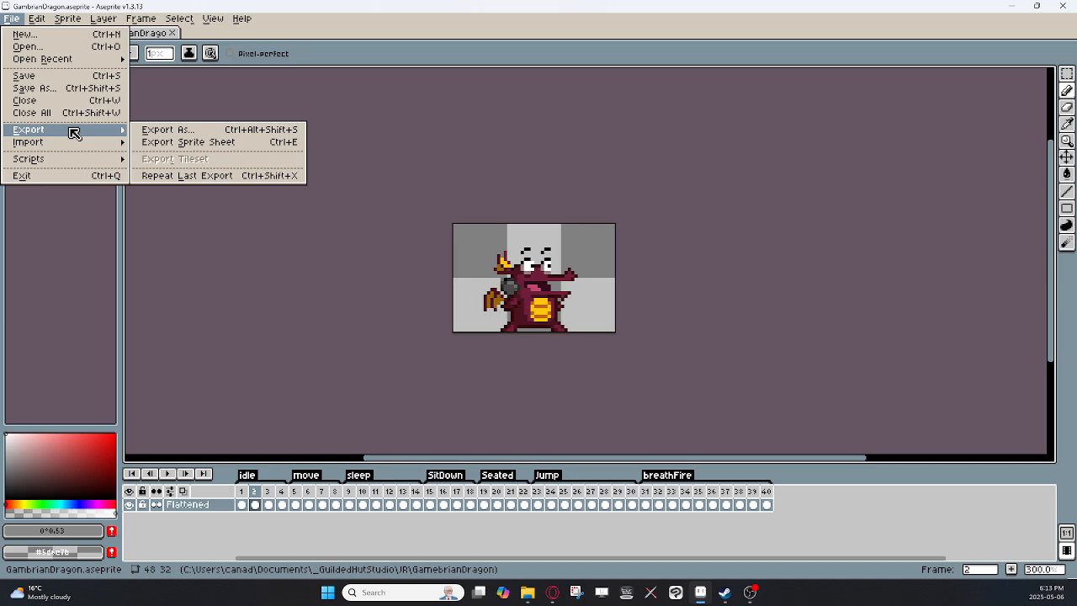
click(192, 144)
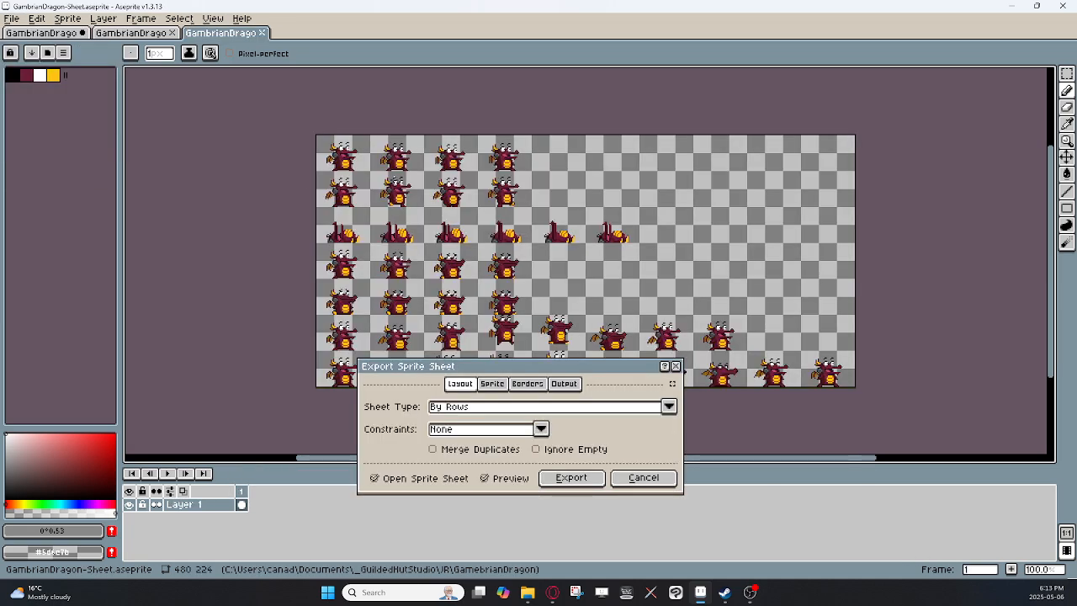
click(543, 408)
click(494, 468)
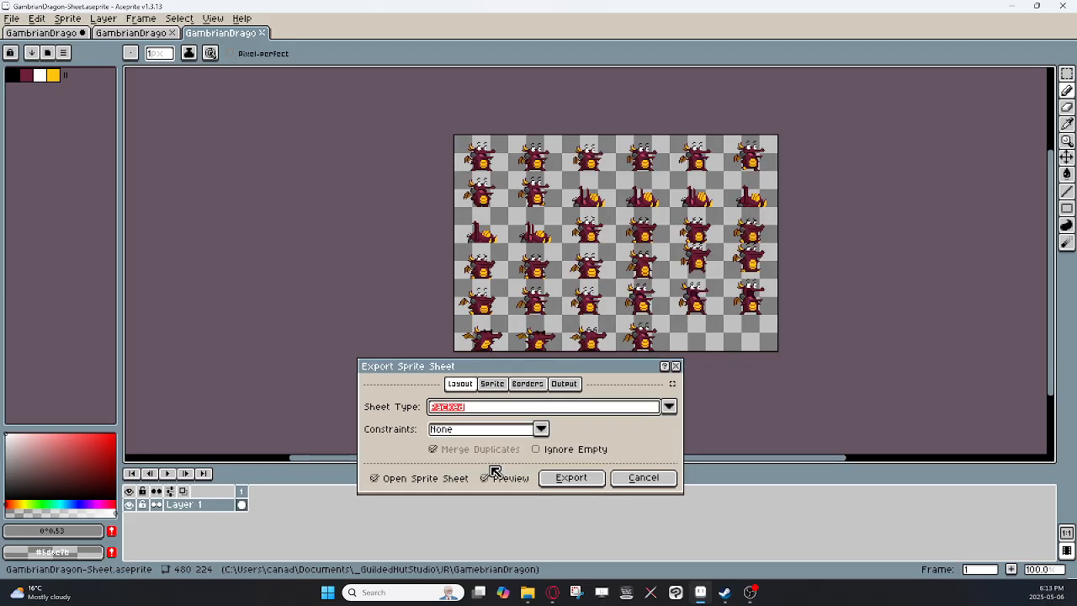
click(573, 478)
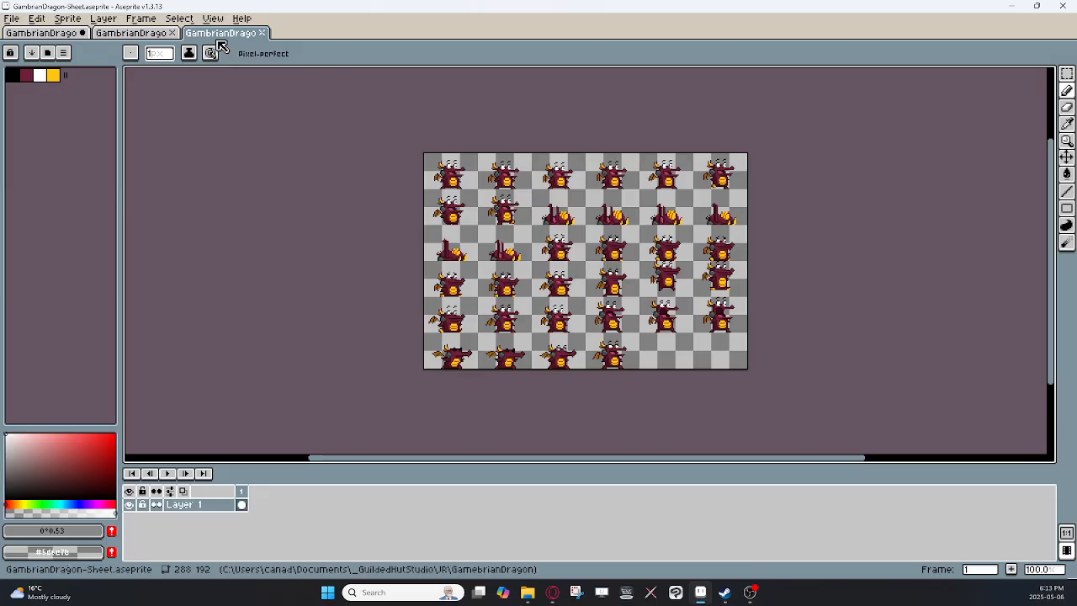
click(271, 33)
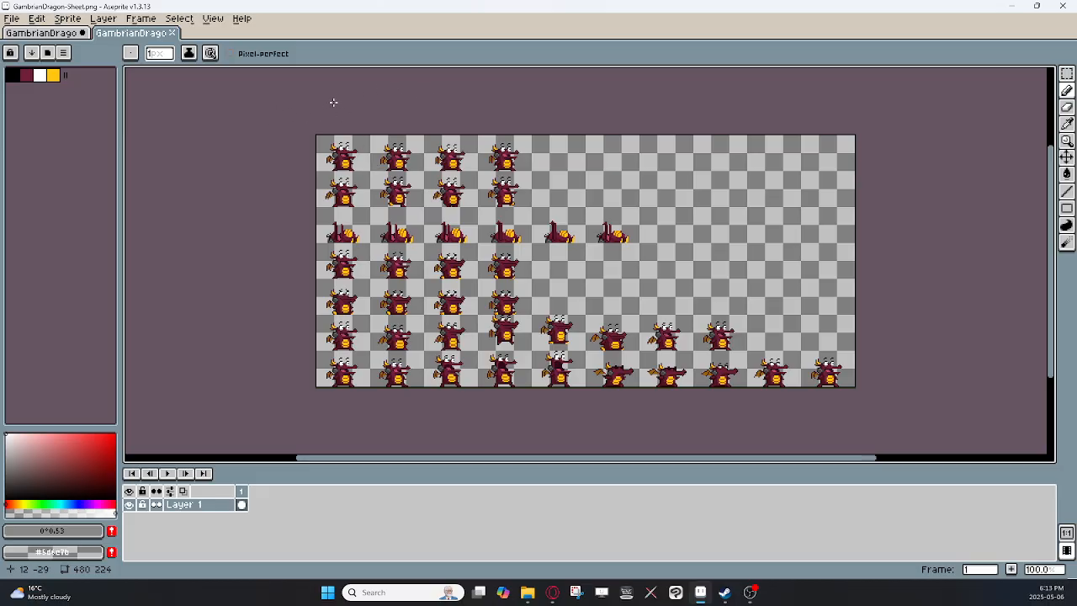
- Begin another sprite sheet export of the original dragon animation and preview the Horizontal Strip sheet type
click(57, 36)
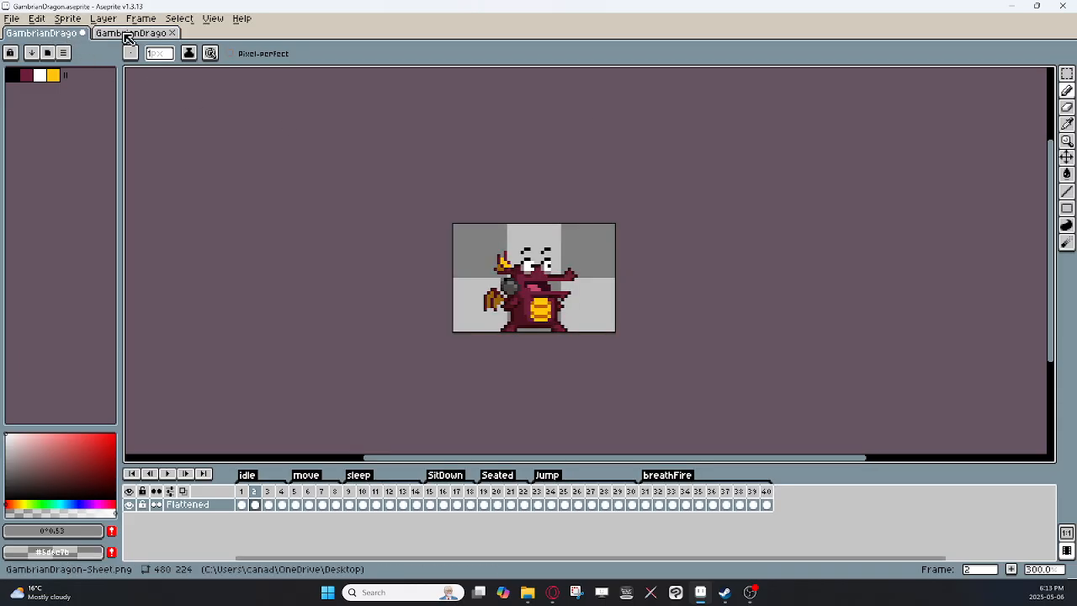
click(12, 18)
mouse_move(38, 130)
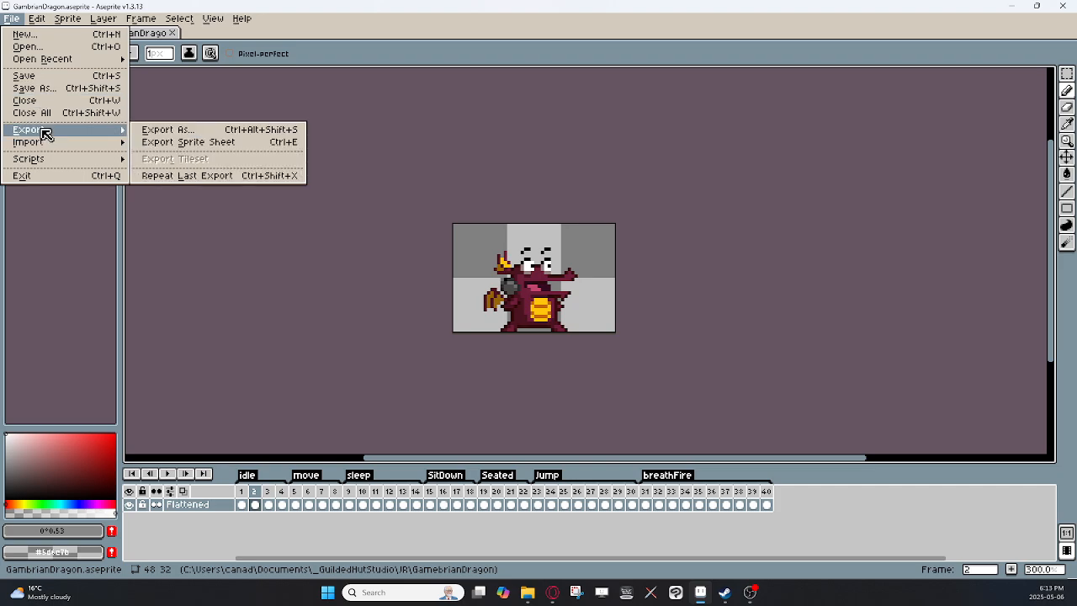
click(206, 143)
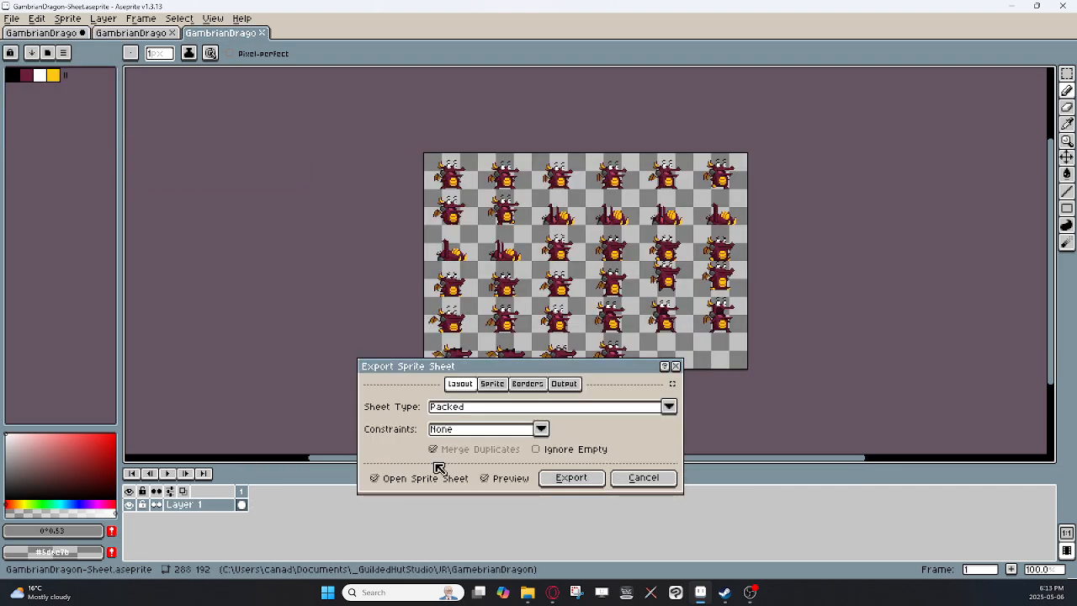
click(506, 412)
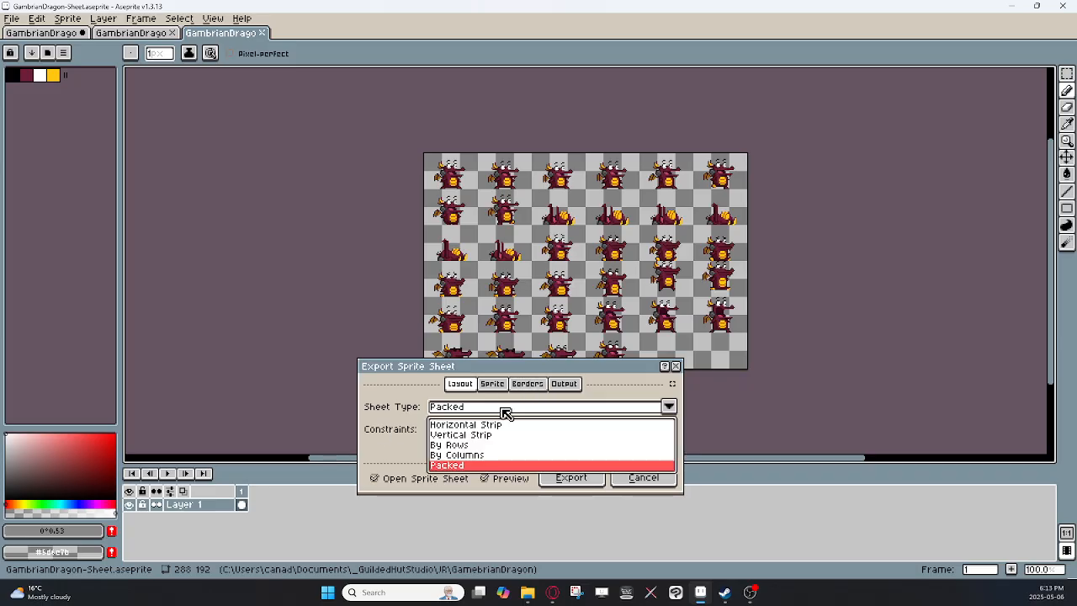
click(486, 426)
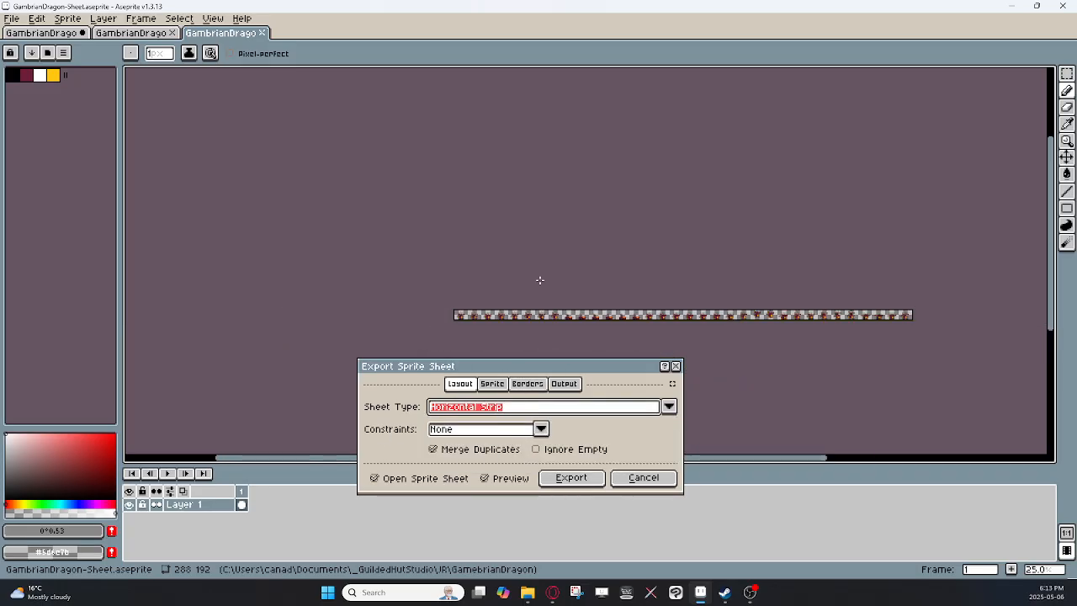
- Set the sheet type to By Rows and review the export's Split Tags option
click(506, 411)
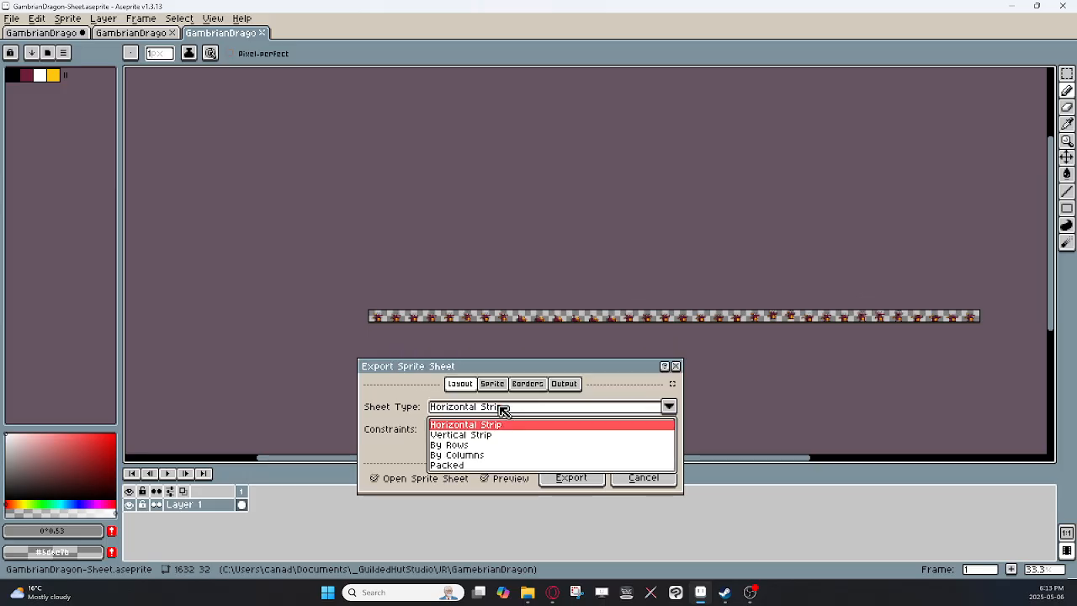
click(467, 444)
click(492, 383)
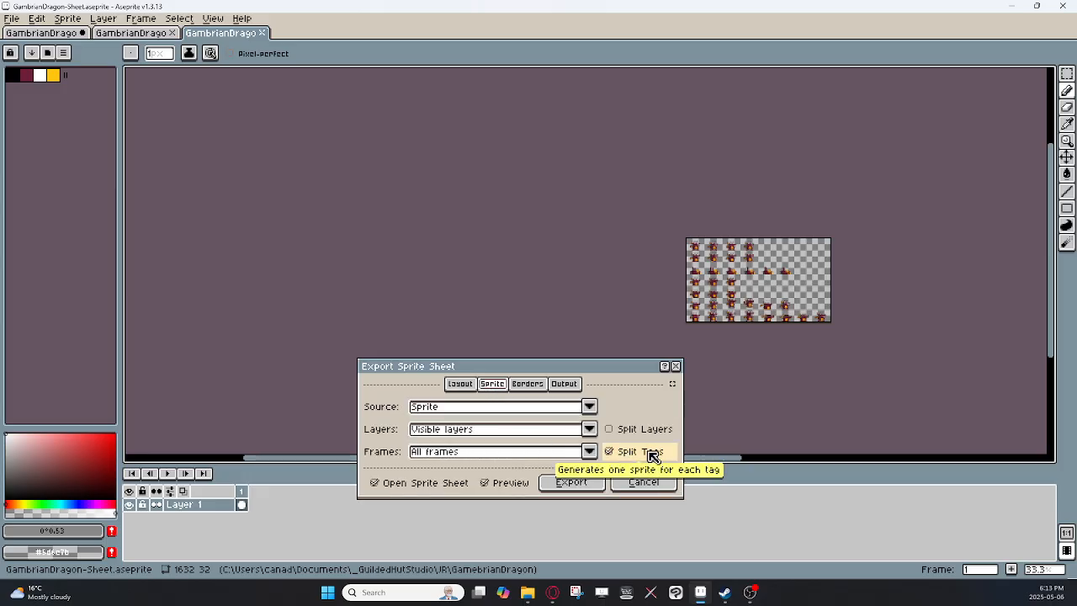
- Inspect the By Rows sheet preview with Split Tags enabled and dismiss the sprite sheet export without exporting
scroll(836, 319, up, 5)
scroll(836, 319, down, 2)
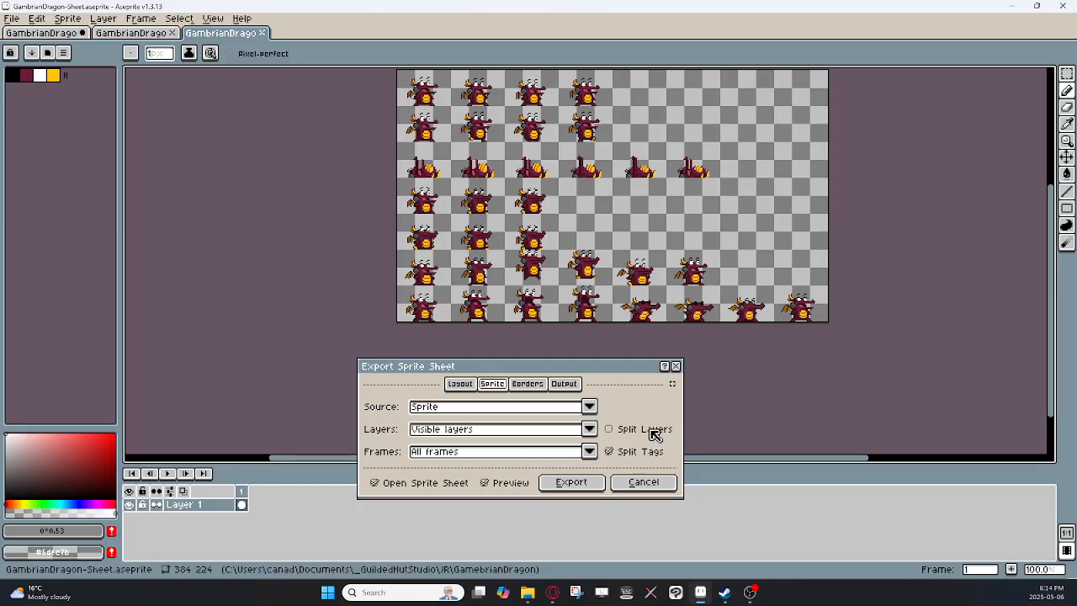
click(676, 367)
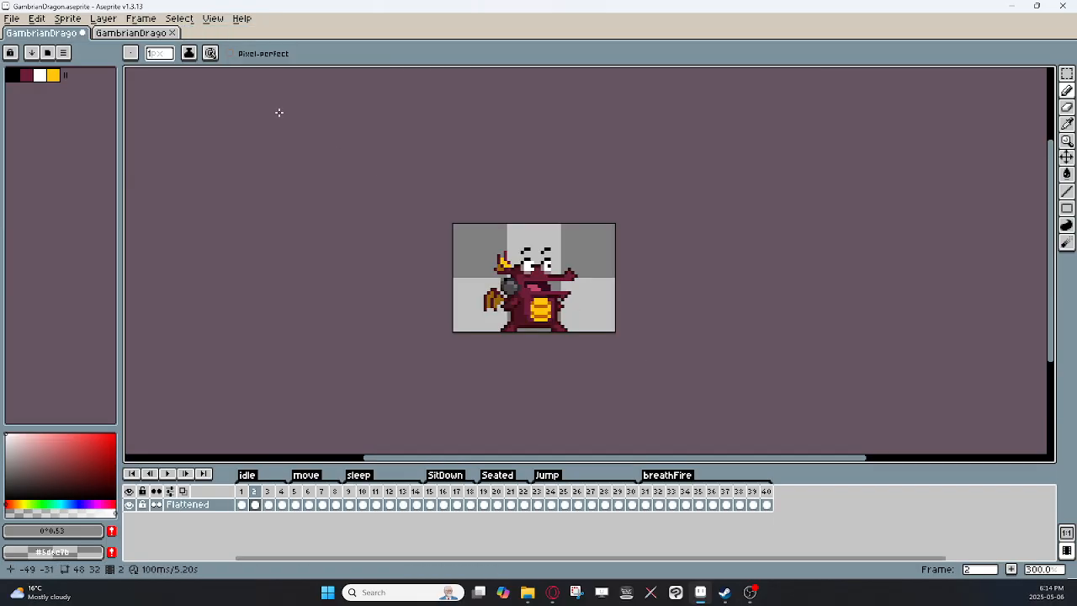
- Switch to the saved GambrianDragon-Sheet.png, enlarge the canvas area by shrinking the timeline, and examine the animation rows
click(143, 34)
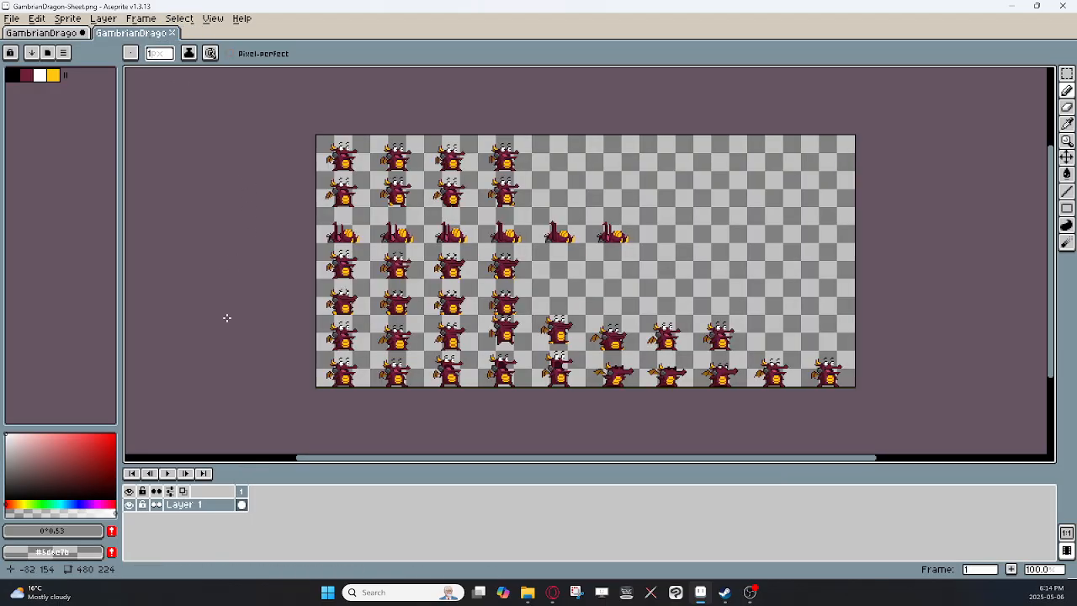
drag(262, 462, 268, 501)
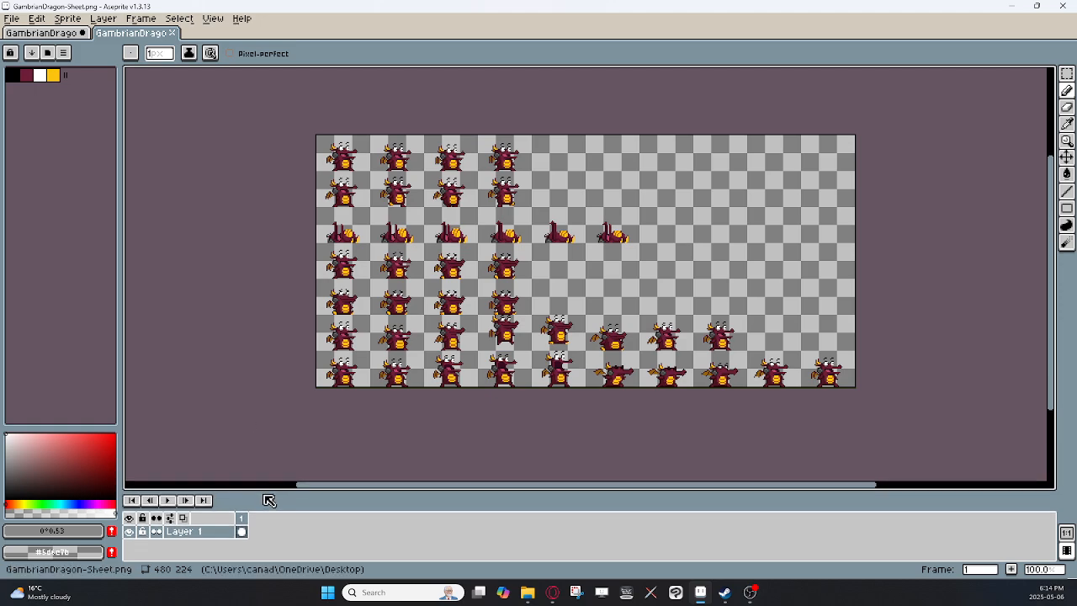
scroll(267, 204, up, 1)
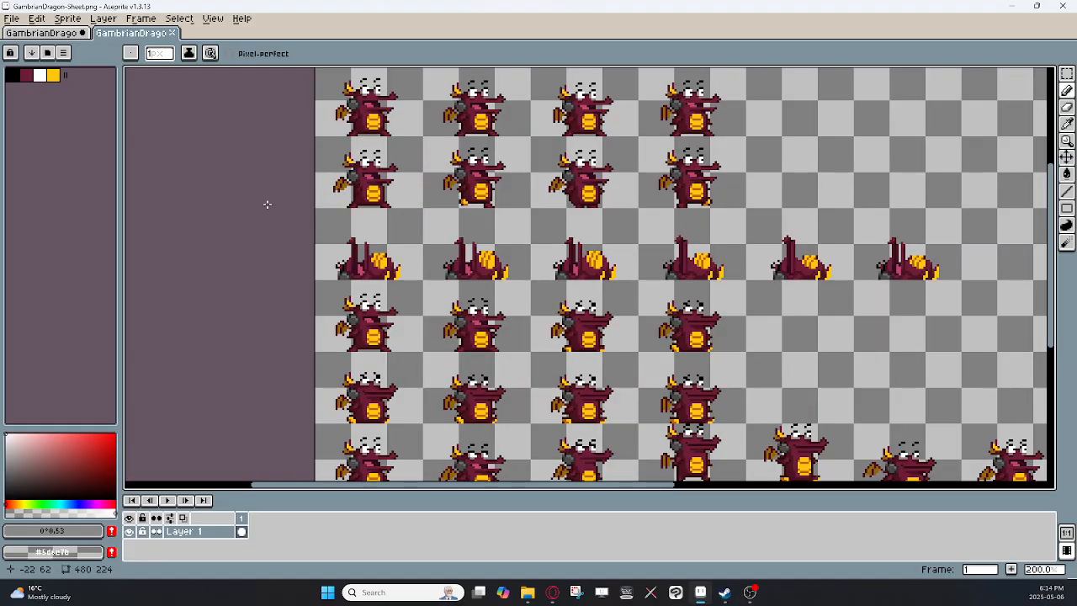
scroll(267, 205, down, 1)
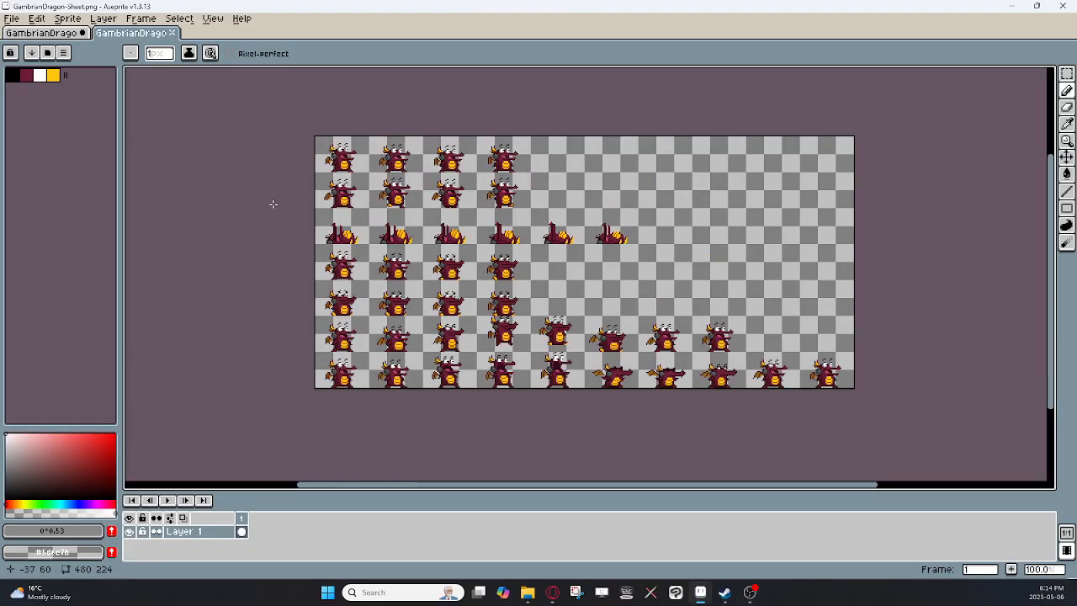